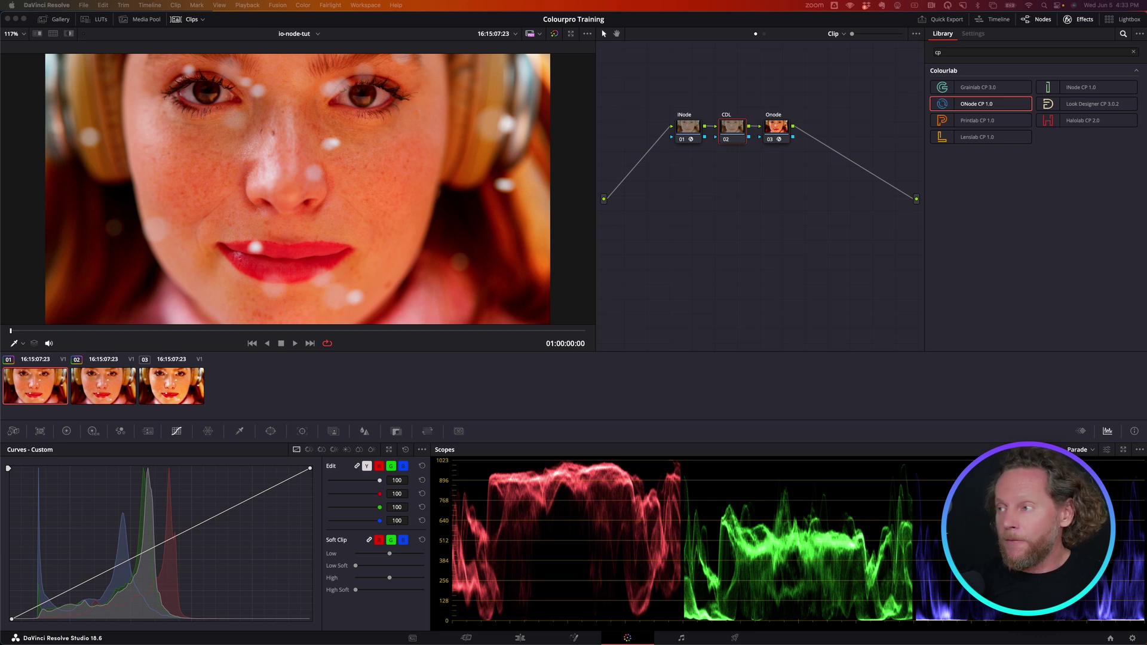
Step: Show the CDL node's primary colour wheels, try a brighter offset, then reset the offset to 25.00
click(687, 128)
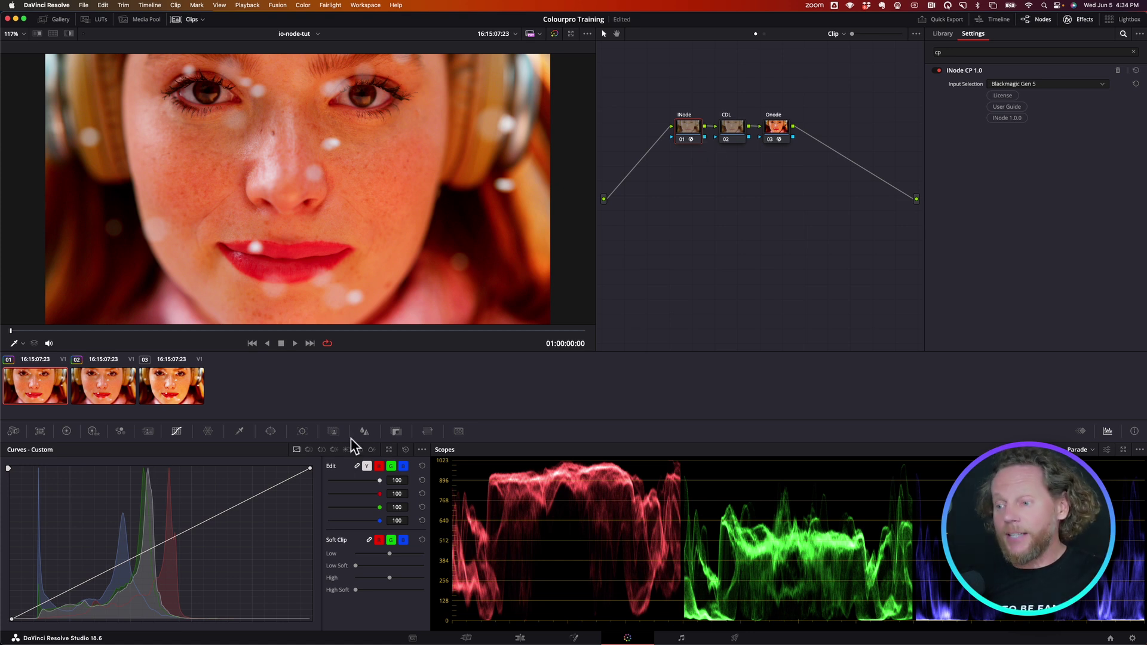
click(67, 431)
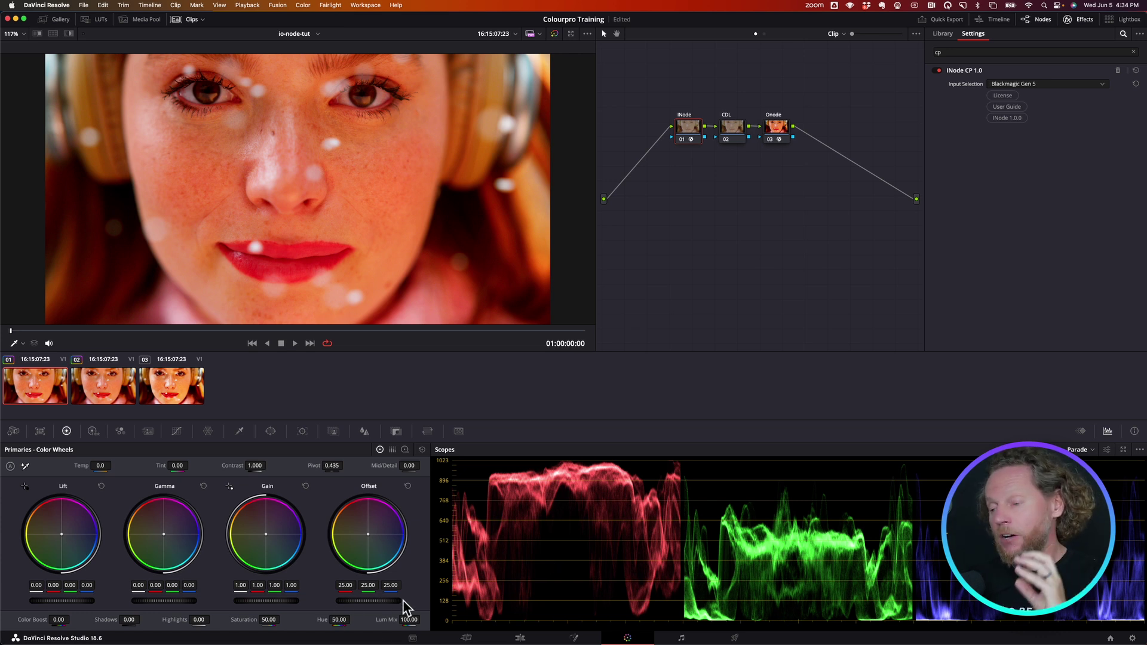
click(742, 135)
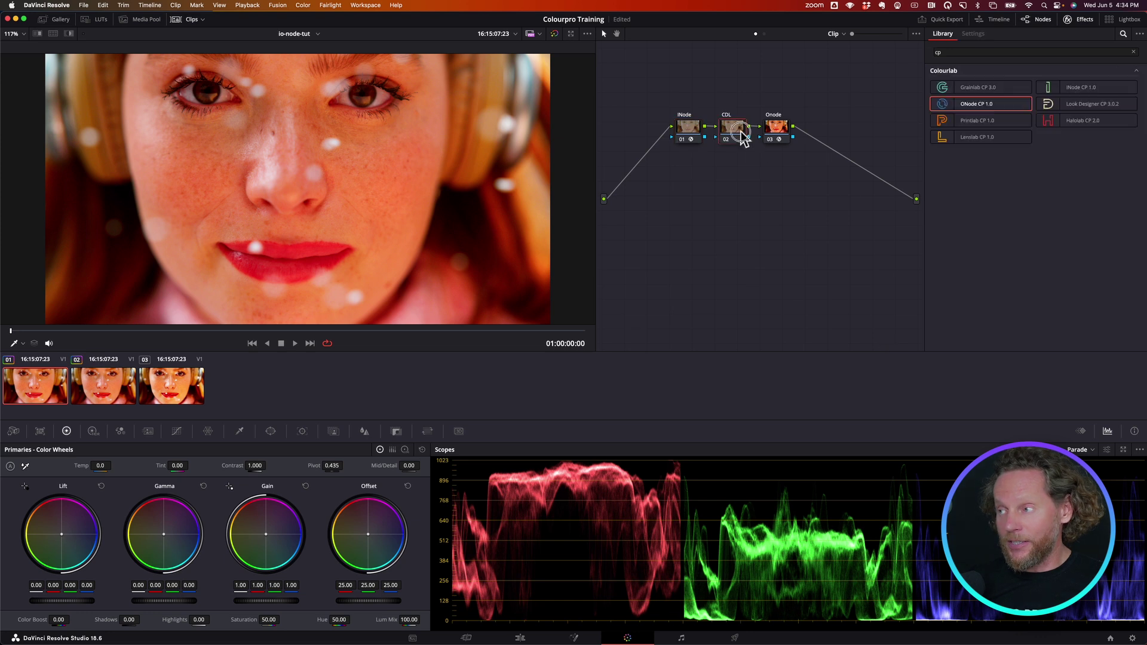
drag(353, 602, 395, 619)
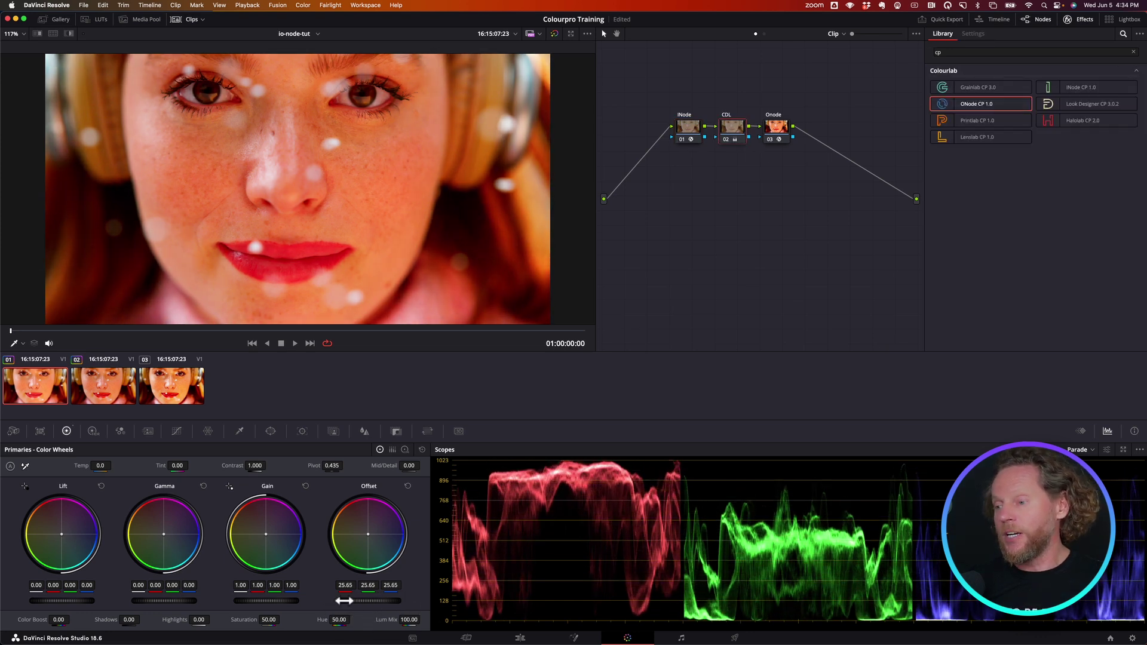
click(407, 485)
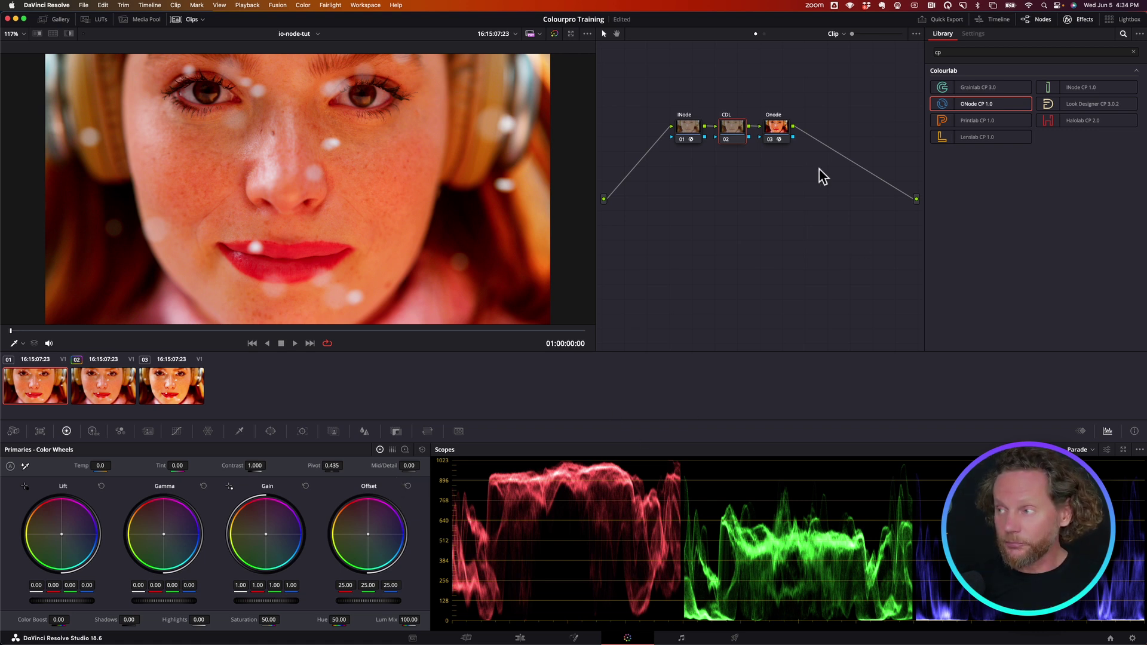
Step: Show the ONode CP 1.0 settings, keeping Output Type at SDR with the Rec709 By RCM2 ODT
click(778, 132)
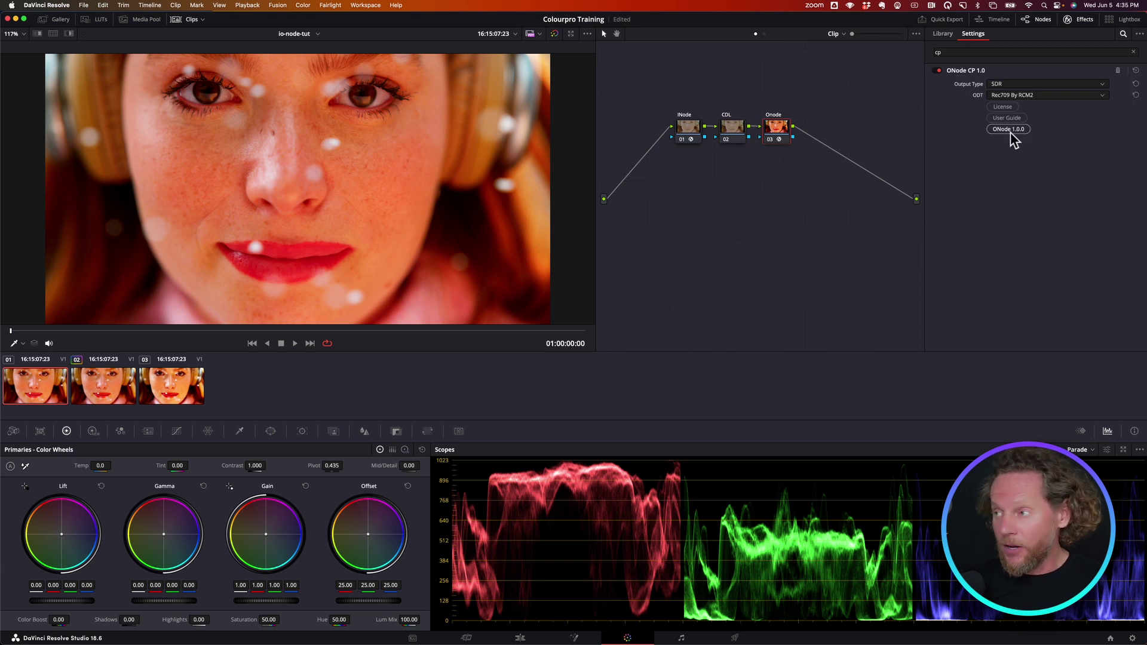
click(1023, 86)
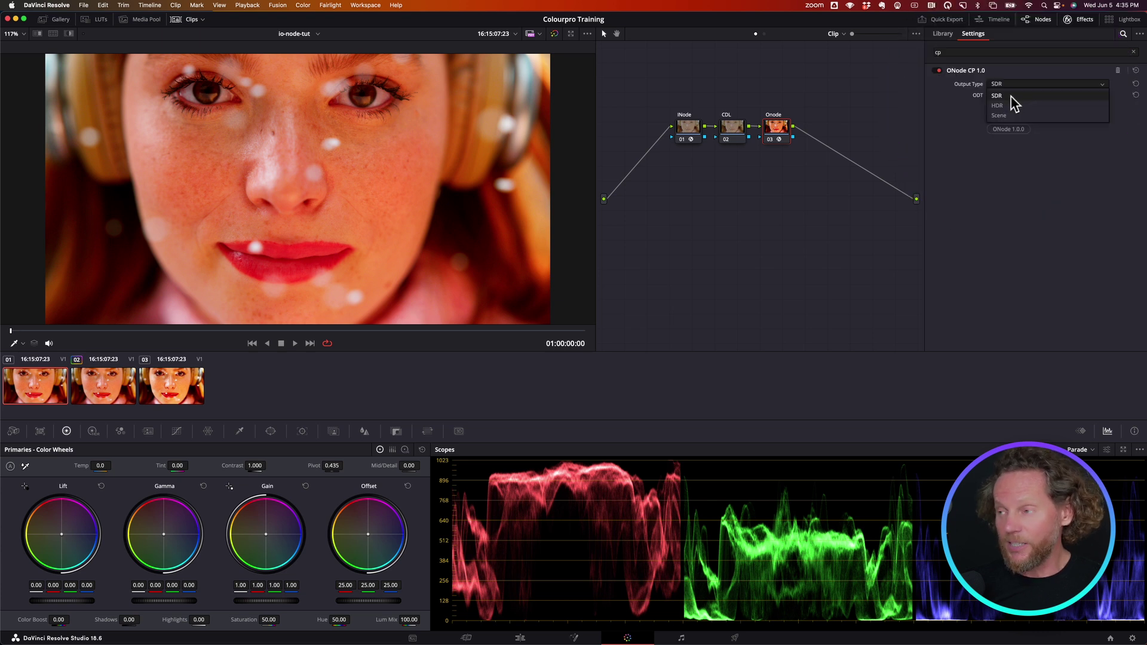
click(1013, 97)
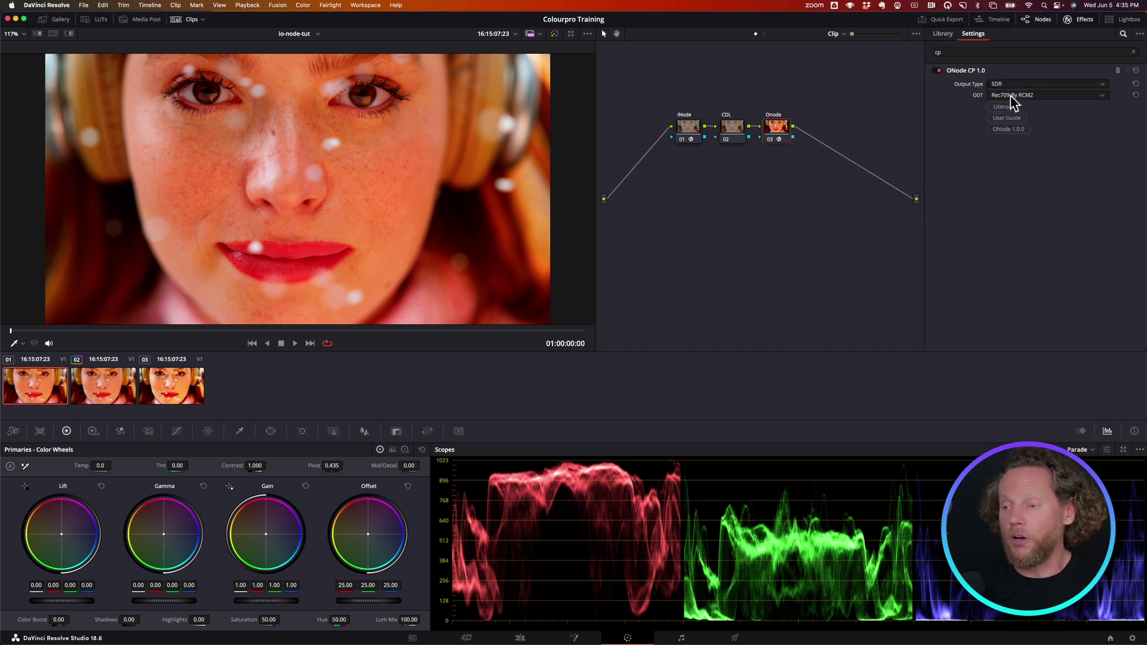
click(1003, 84)
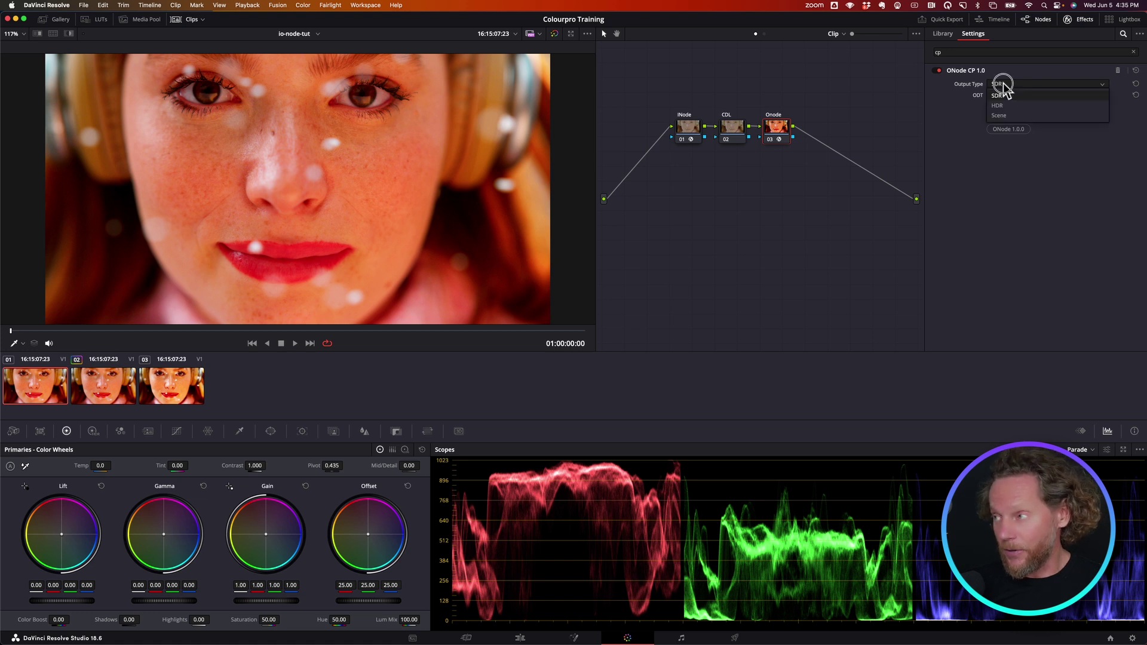
click(1003, 84)
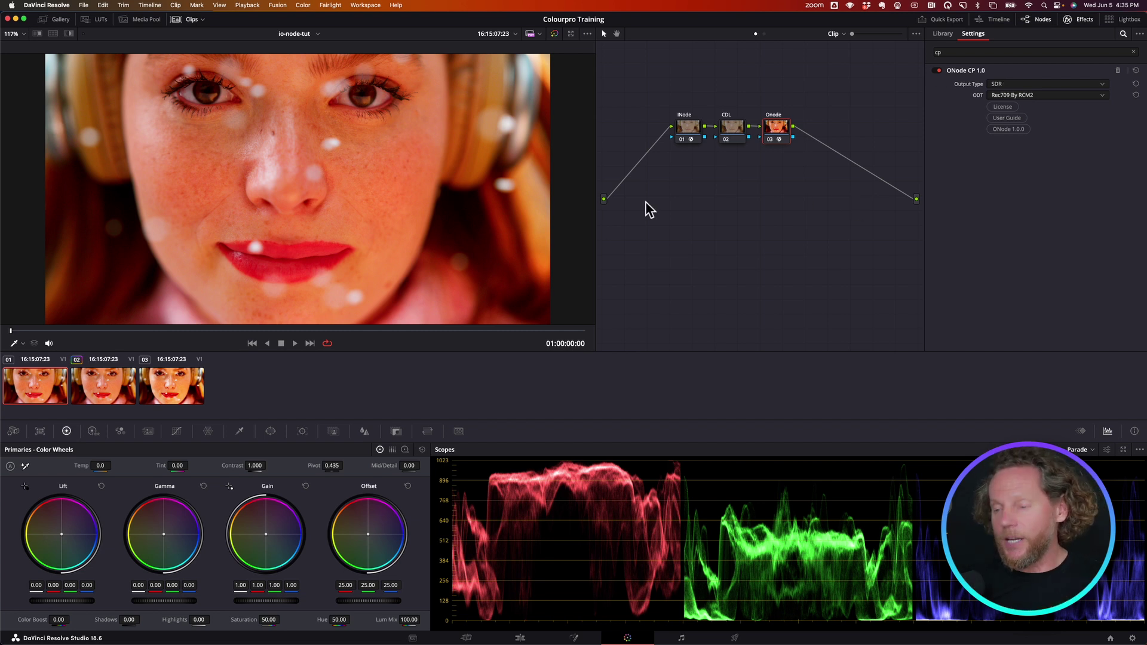
Step: Compare clip 02's CST grade with clip 01, then inspect clip 01's INode and ONode settings
click(95, 387)
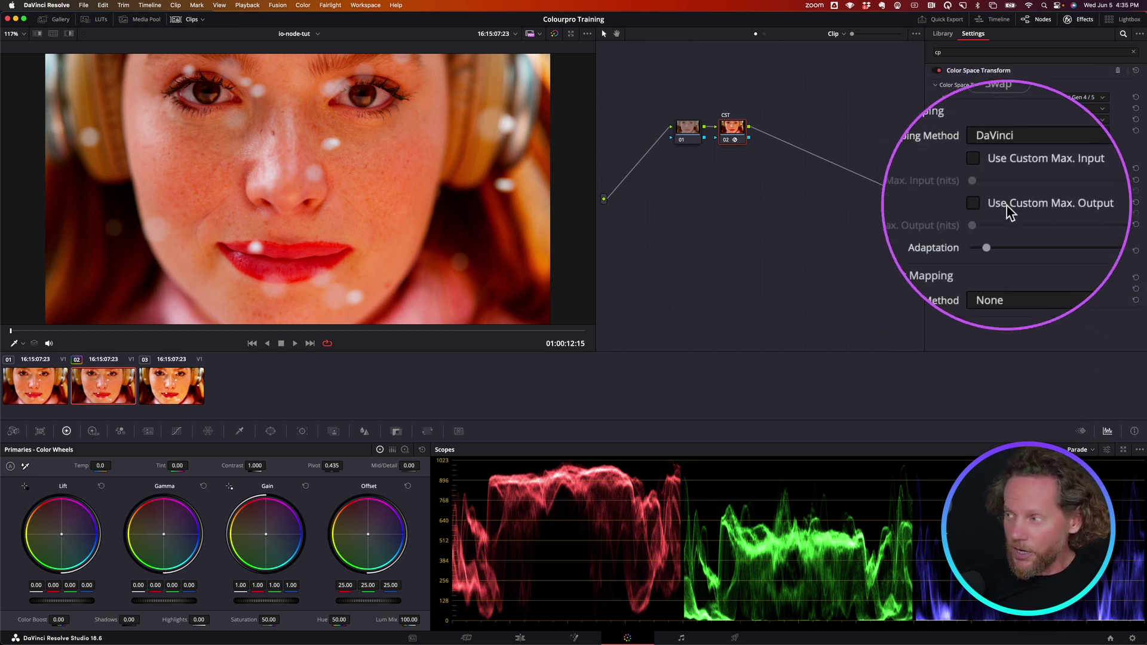
click(30, 393)
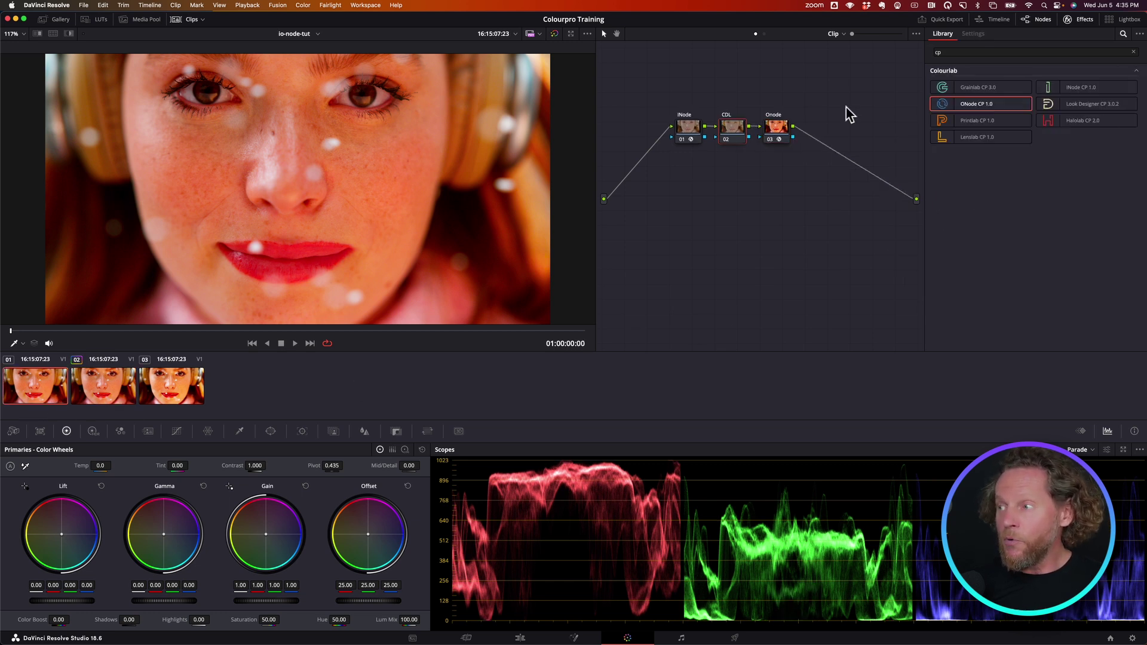
click(686, 133)
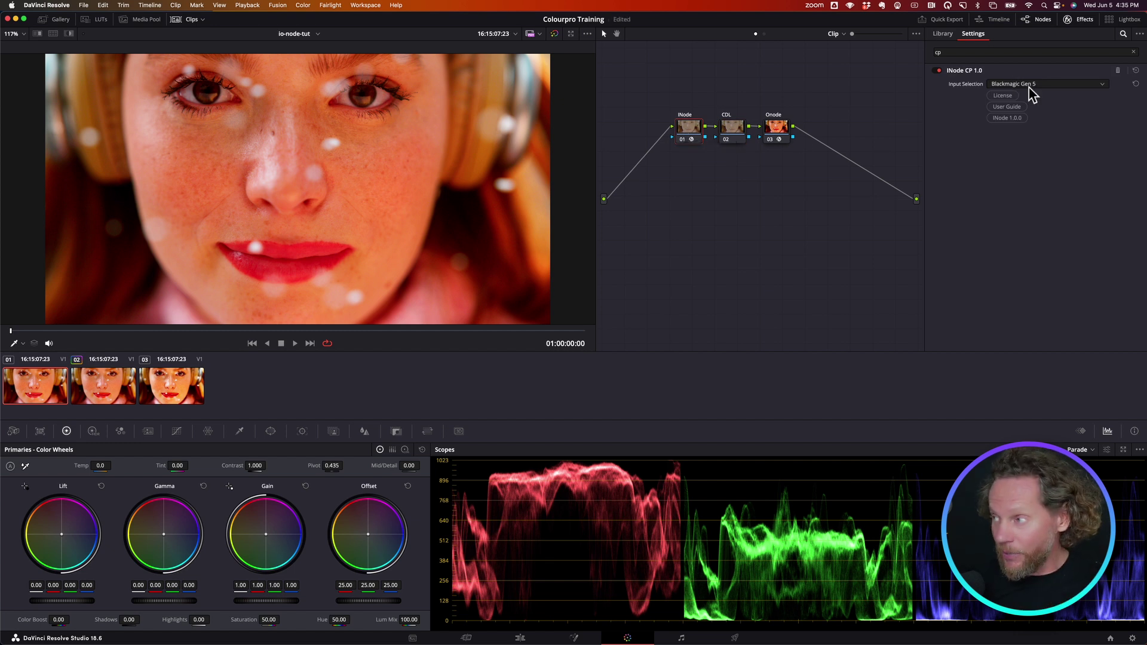
click(783, 133)
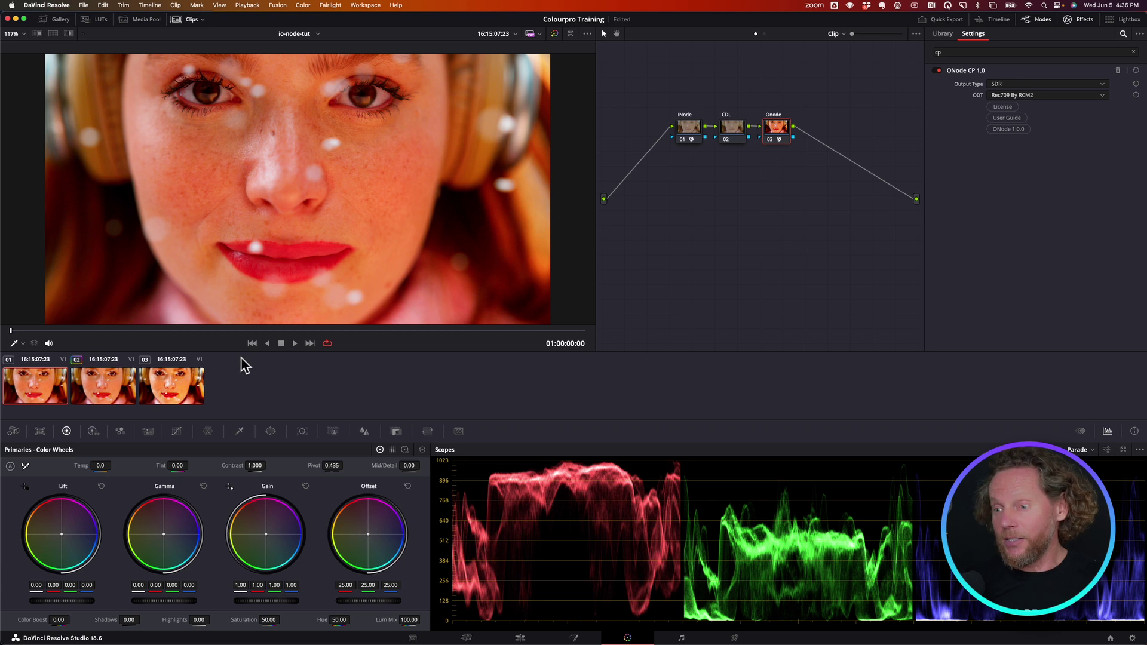
Step: Flip between clips 01 and 02, recheck the ONode, then view clip 03's ACES Transform chain
click(104, 388)
click(67, 391)
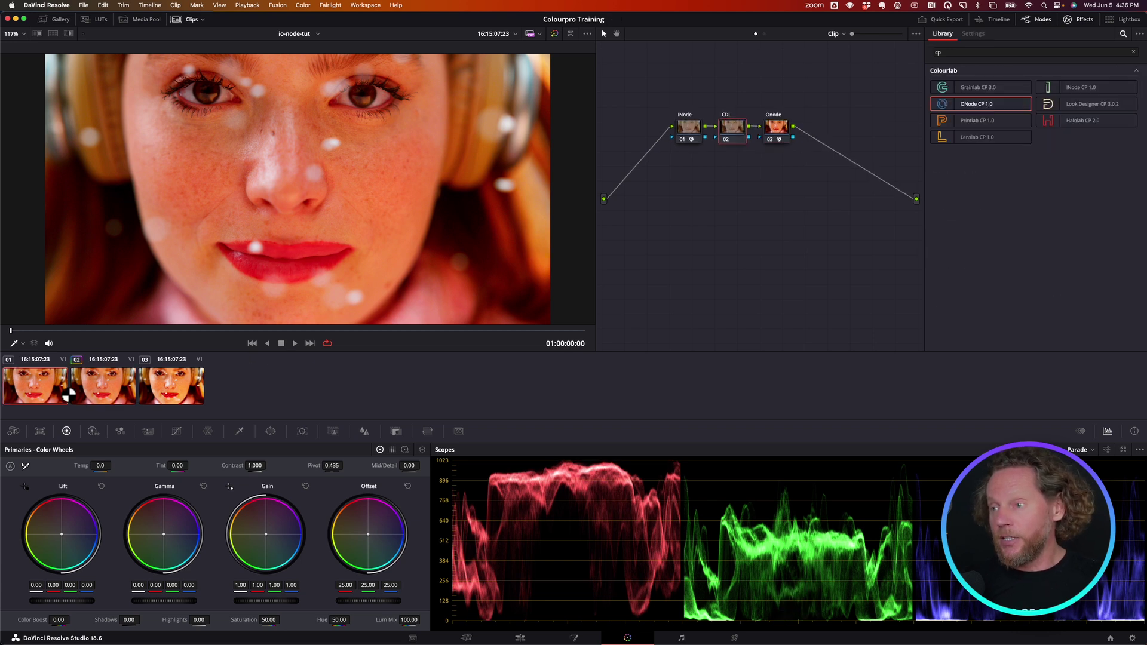
click(94, 394)
click(53, 397)
click(106, 392)
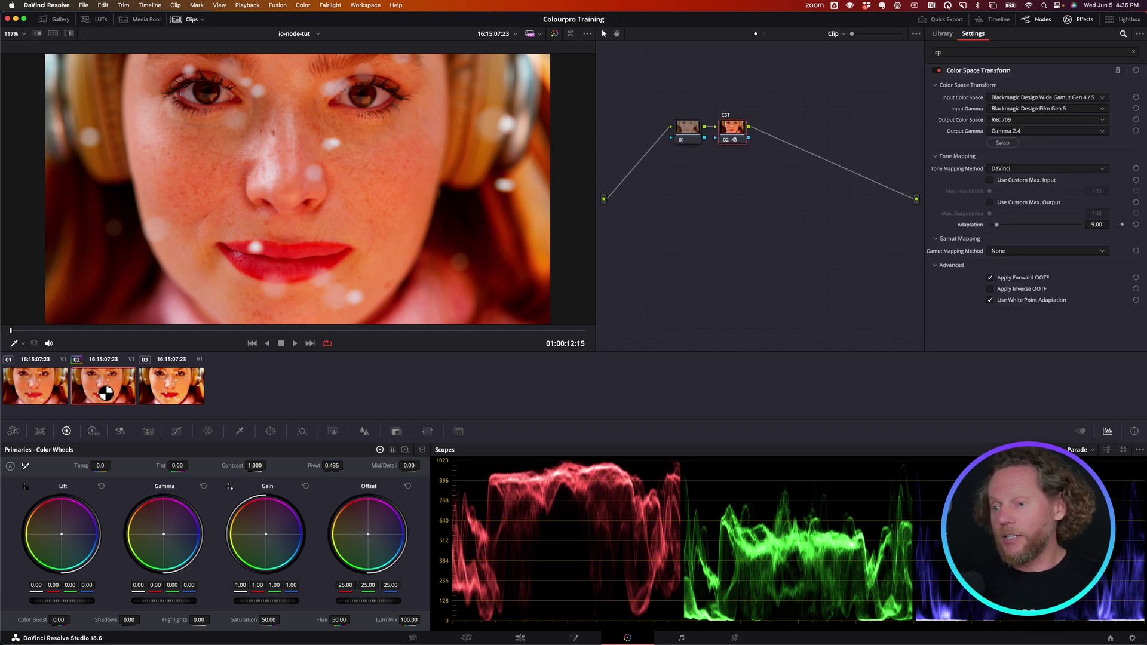
click(64, 395)
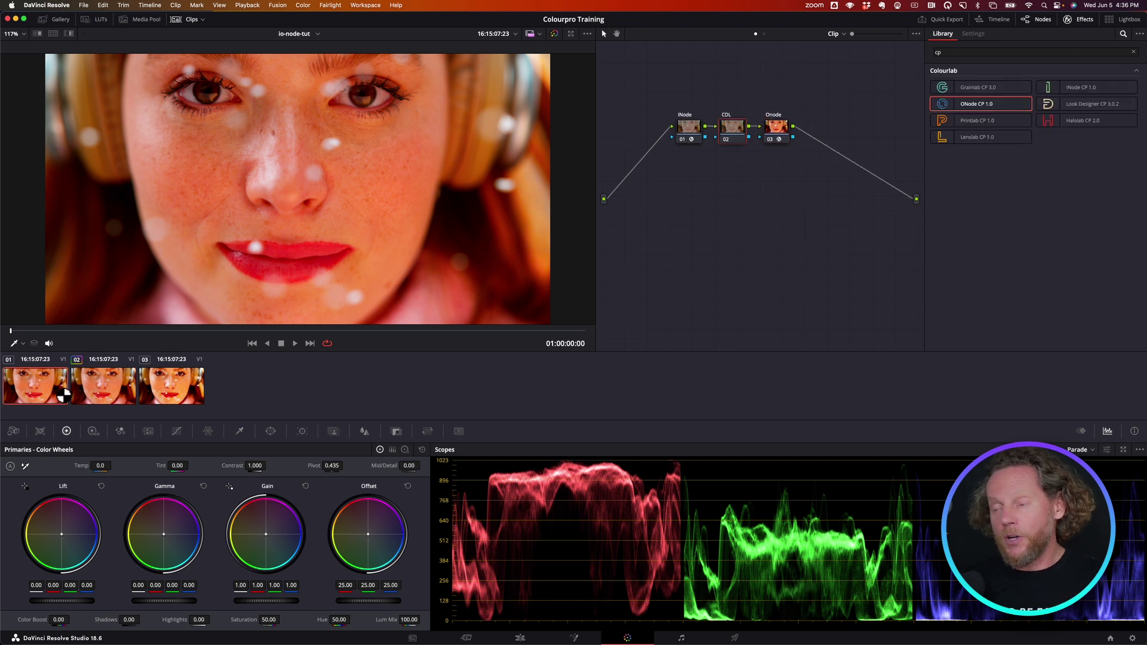
click(783, 136)
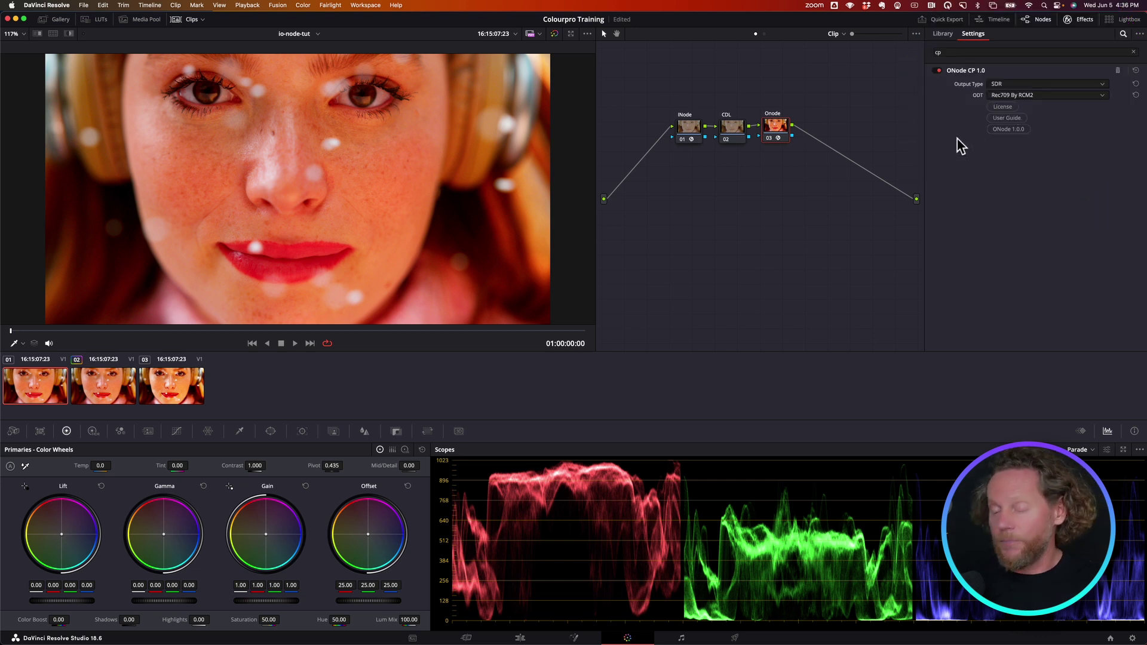
click(162, 389)
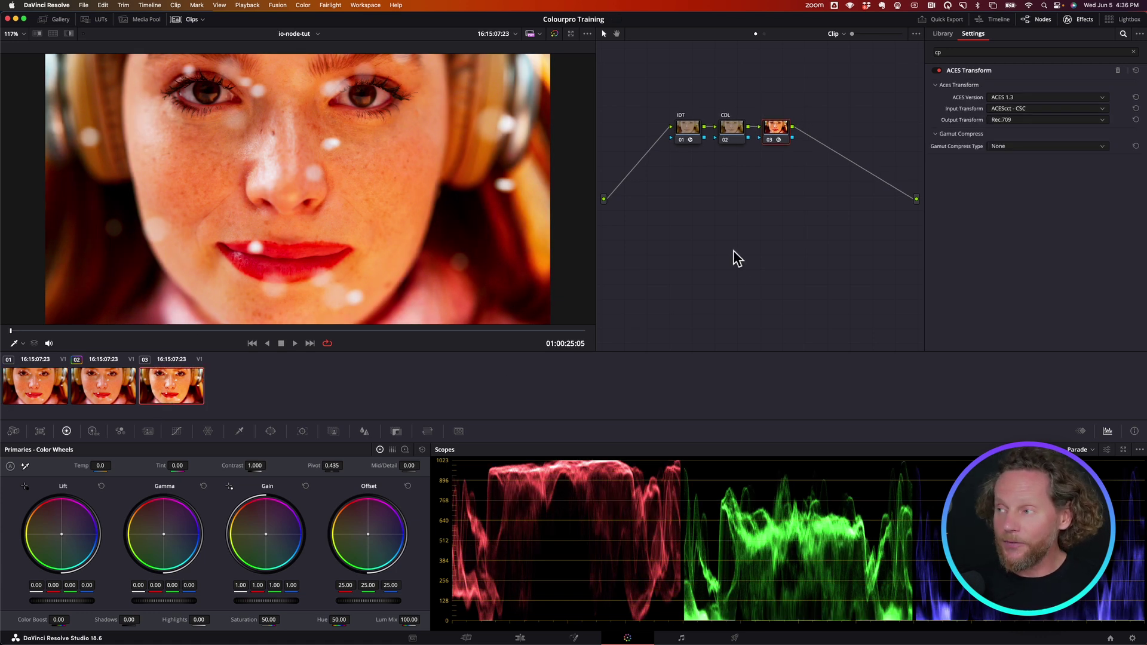
Step: Try the ACES reference and parametric gamut compression on the IDT node, then set it to None
click(683, 138)
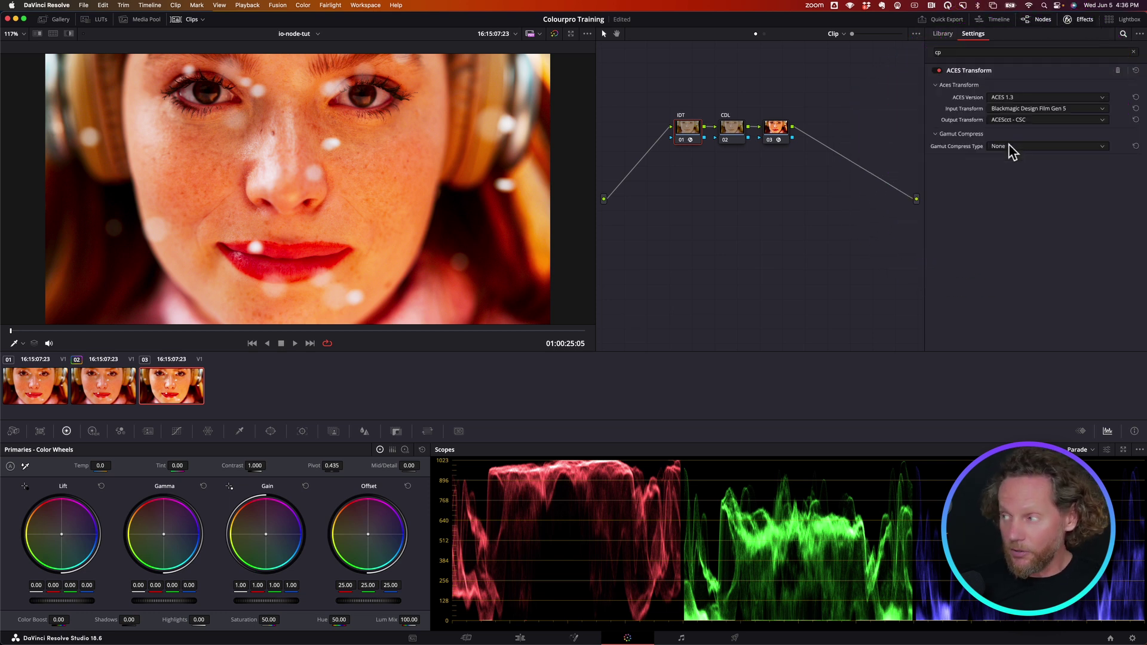
click(1009, 146)
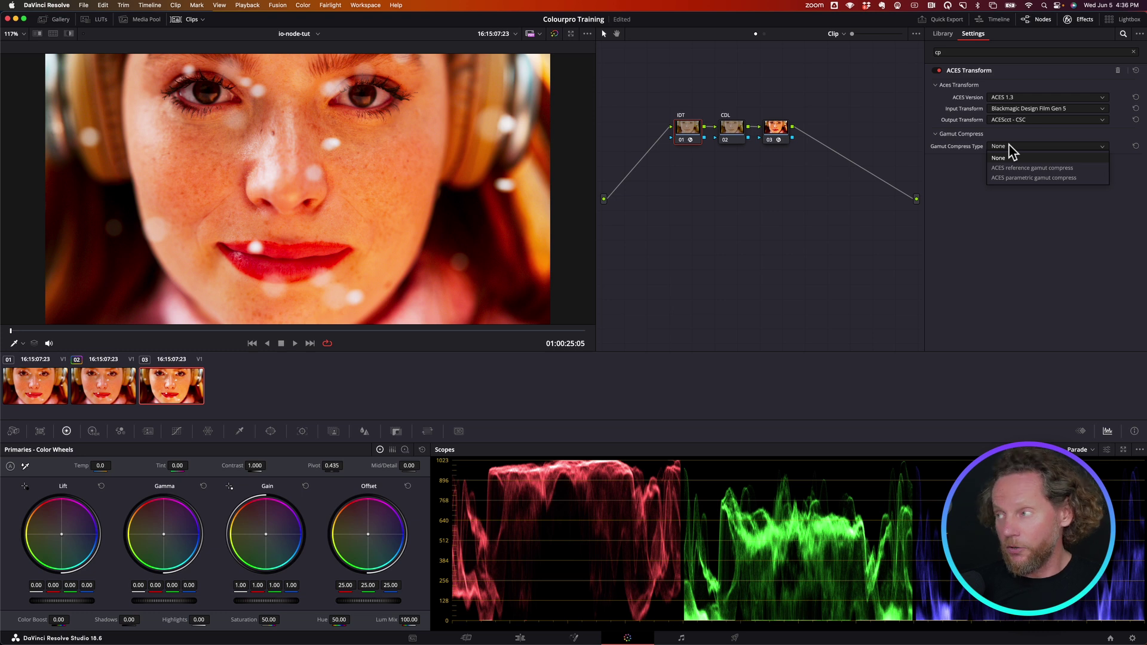
click(1016, 169)
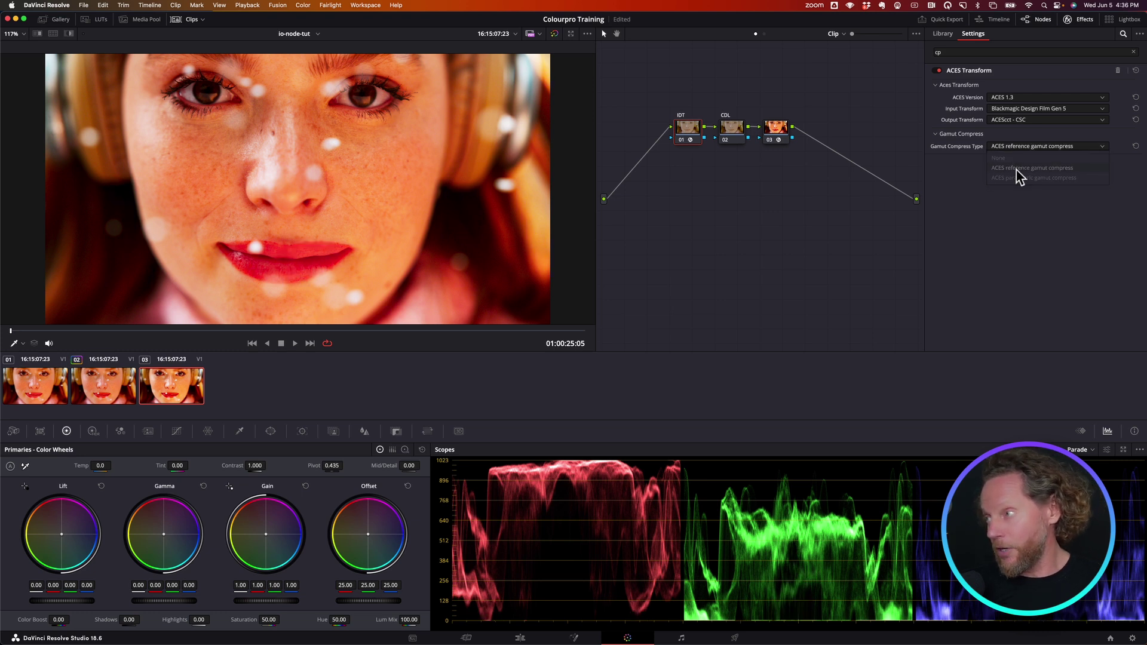
click(1009, 148)
click(1012, 177)
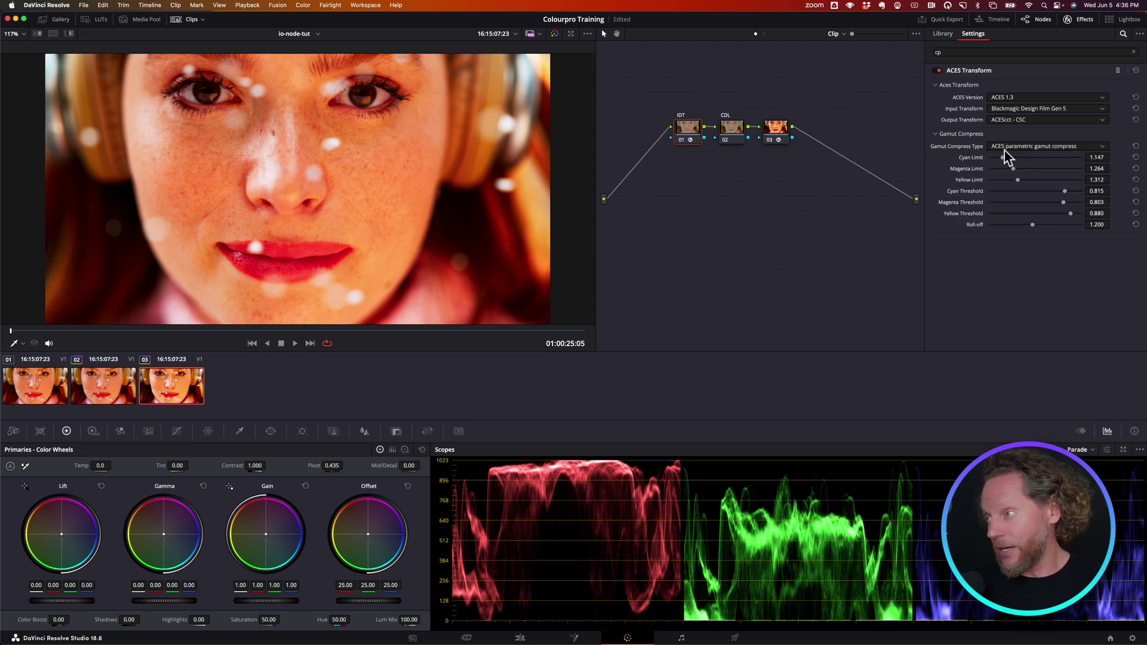
click(1005, 150)
click(1004, 157)
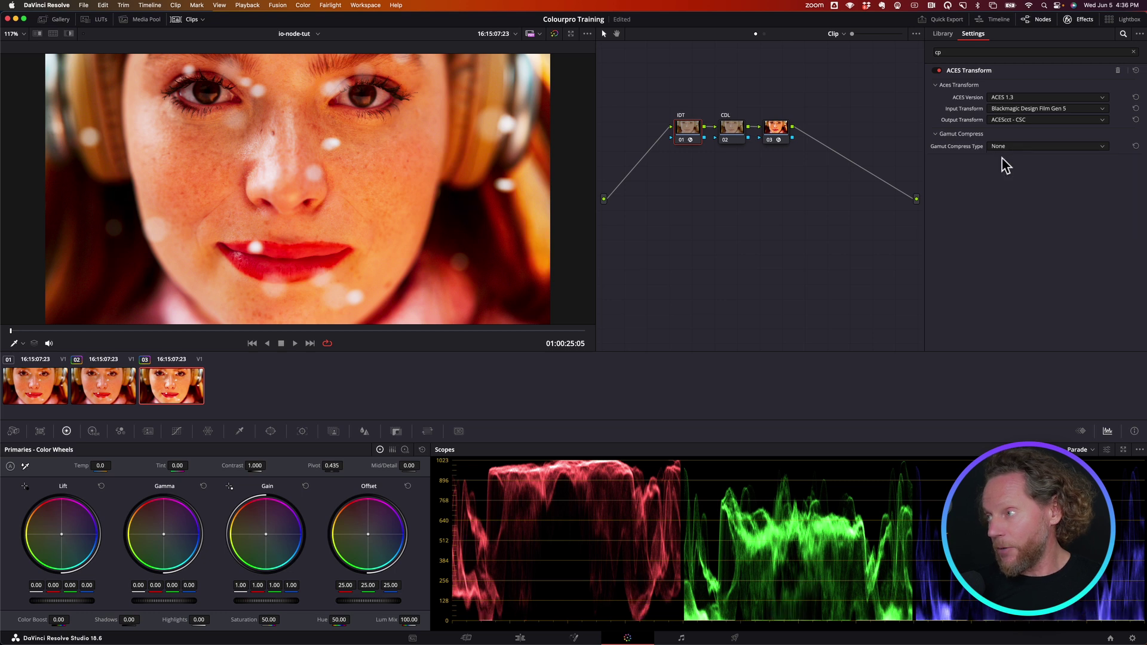
Step: Label the third node ODT and briefly preview the clip full screen
click(781, 128)
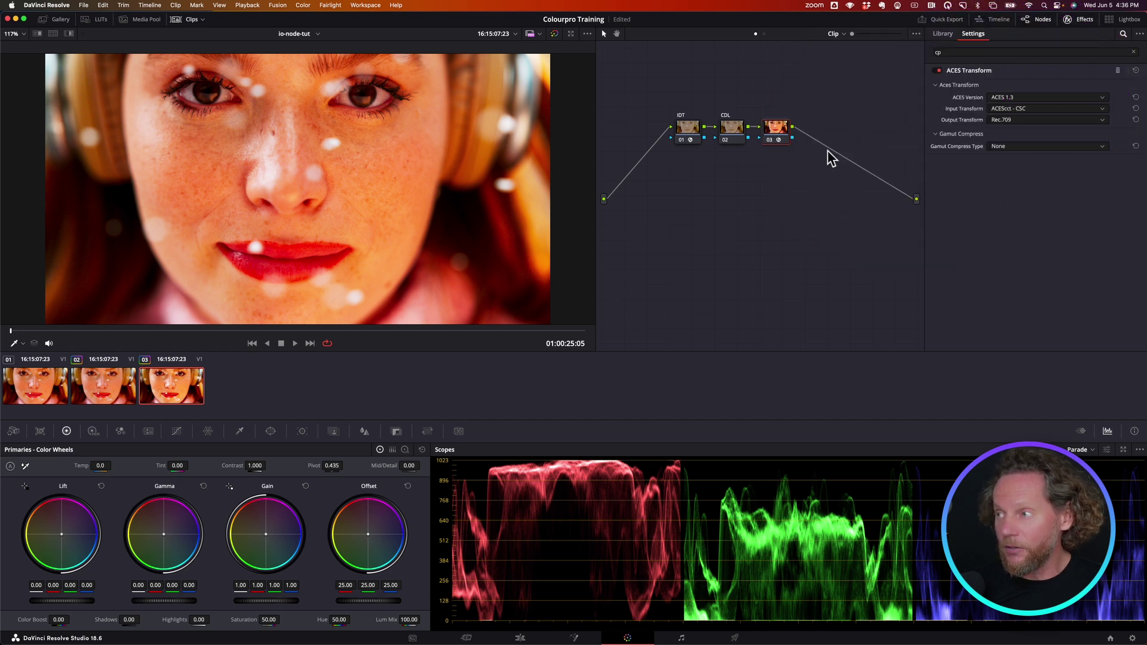
right_click(788, 134)
click(793, 144)
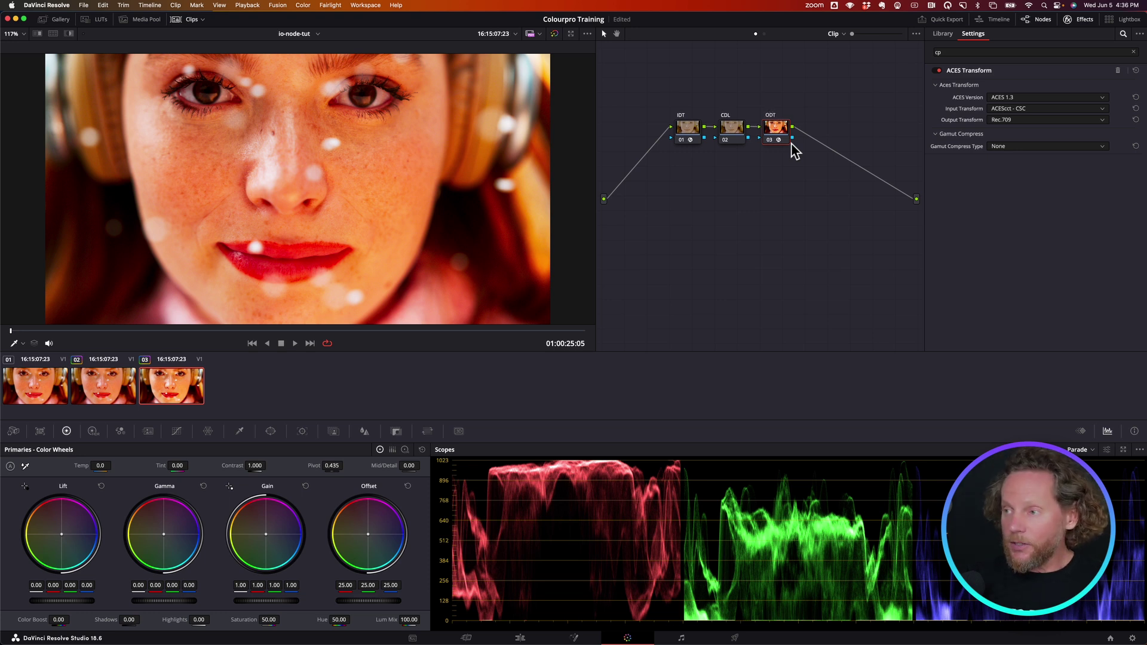
key(Return)
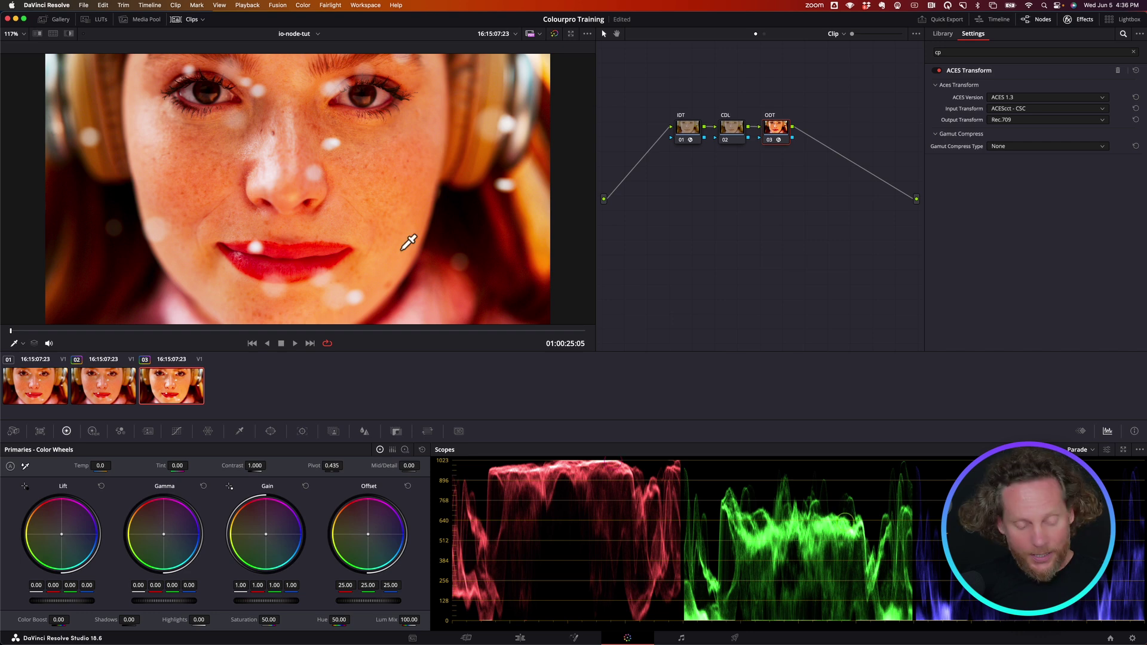
key(super+f)
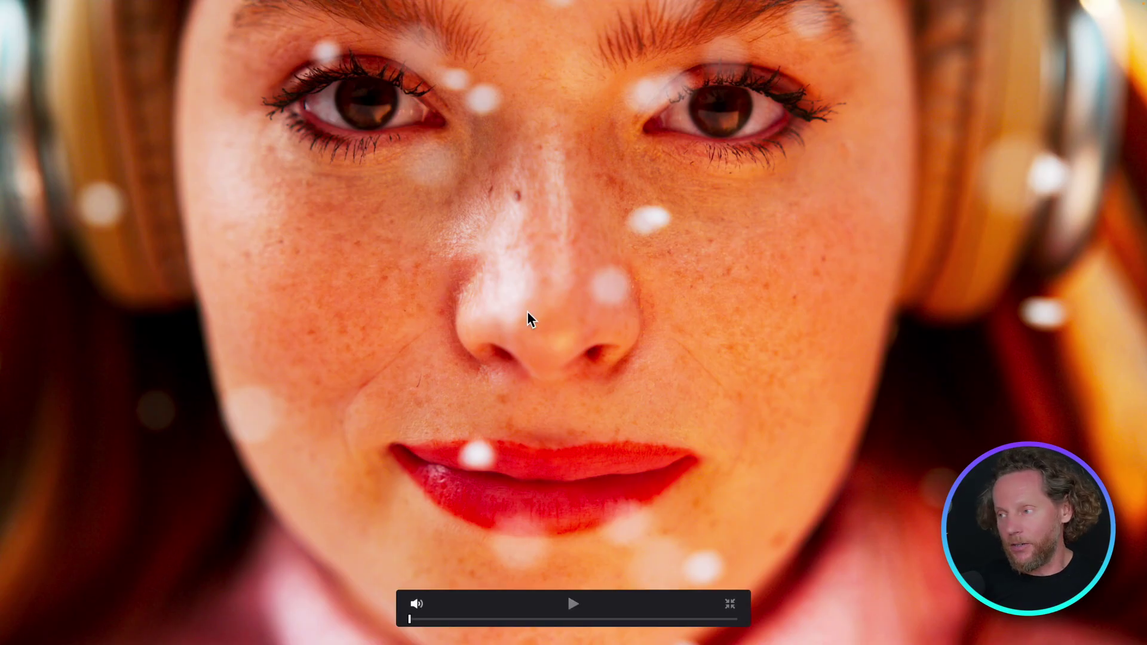
key(super+f)
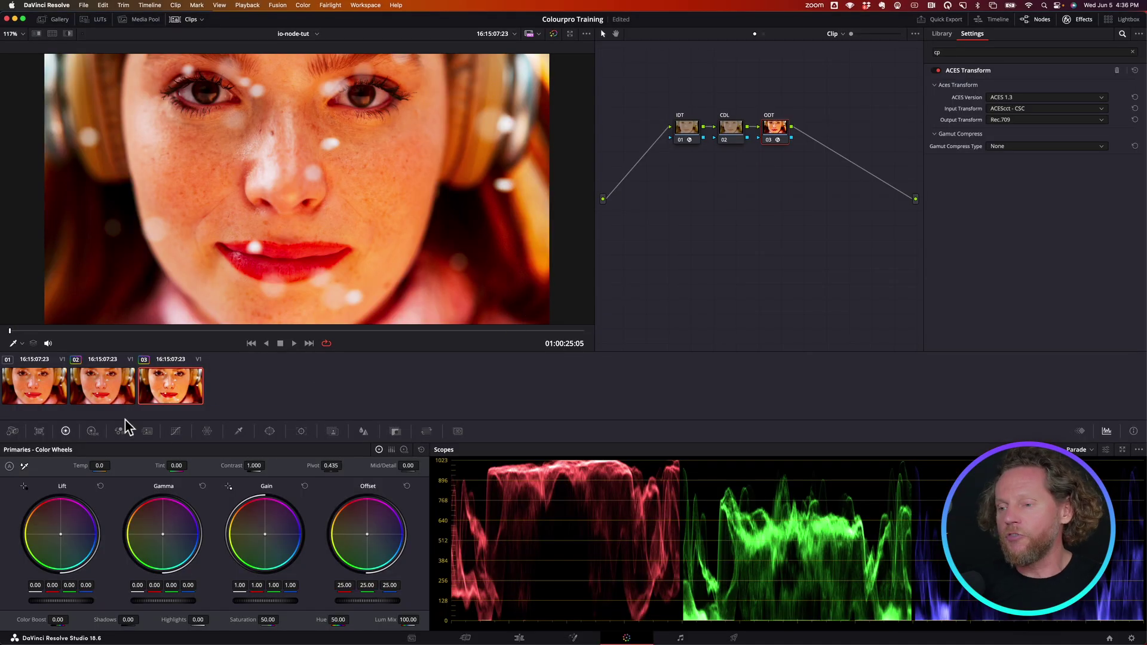
Step: Set clip 01's ONode ODT to Rec709 ACES 1
click(34, 382)
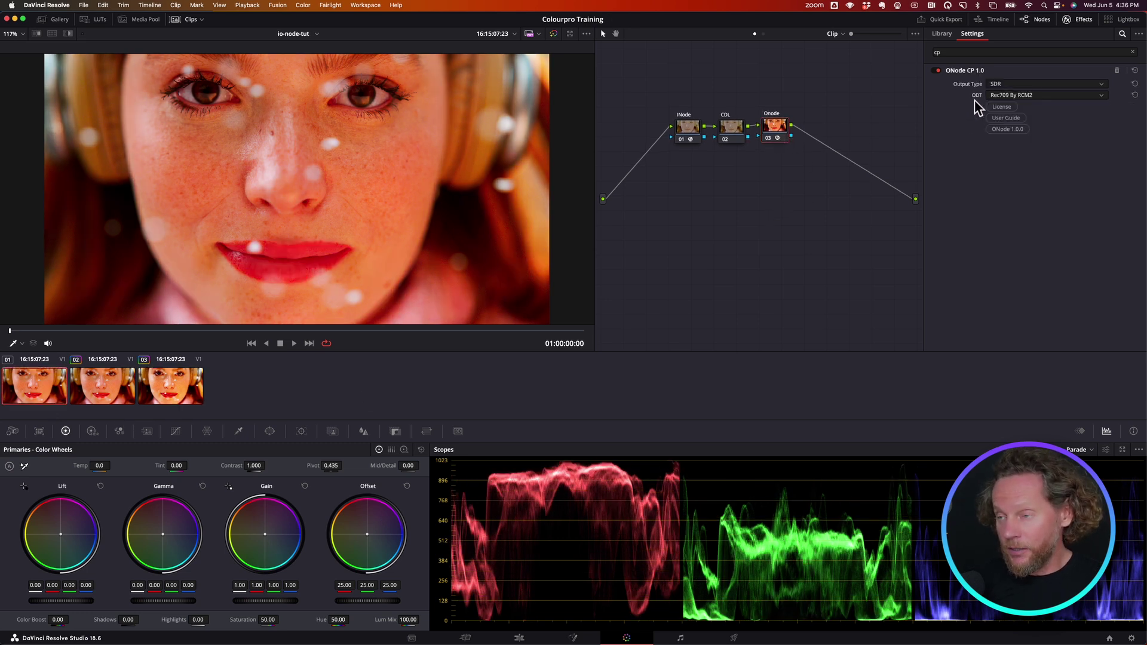
click(1034, 96)
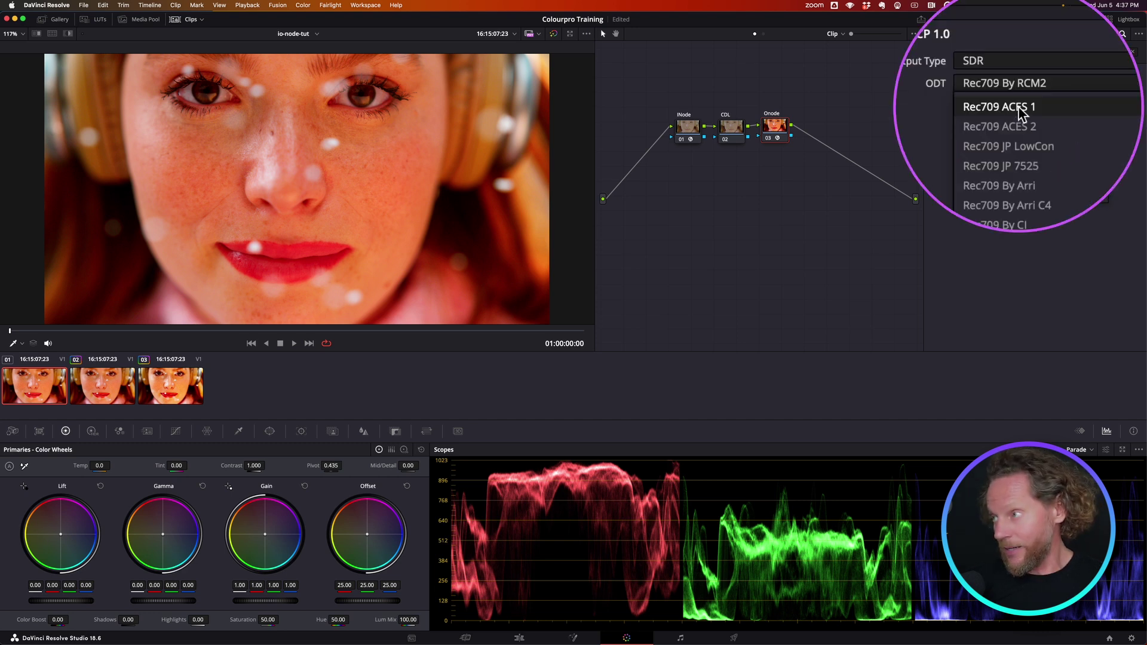
click(1019, 110)
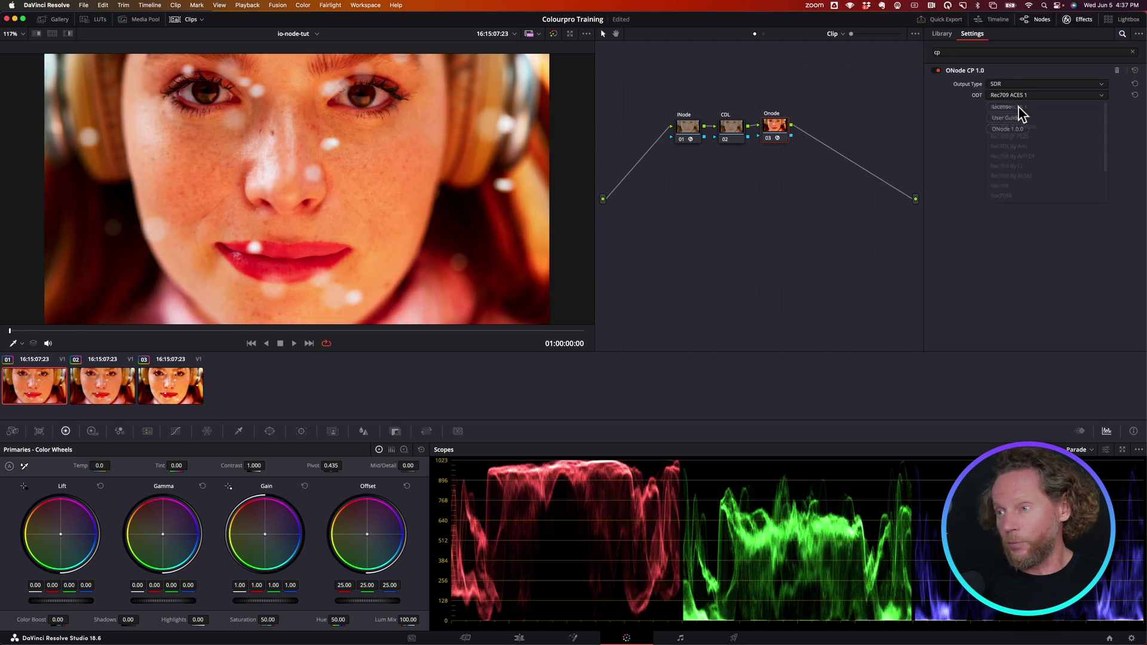
Step: Give clip 03's ODT node the ACES reference gamut compress
click(180, 389)
click(48, 400)
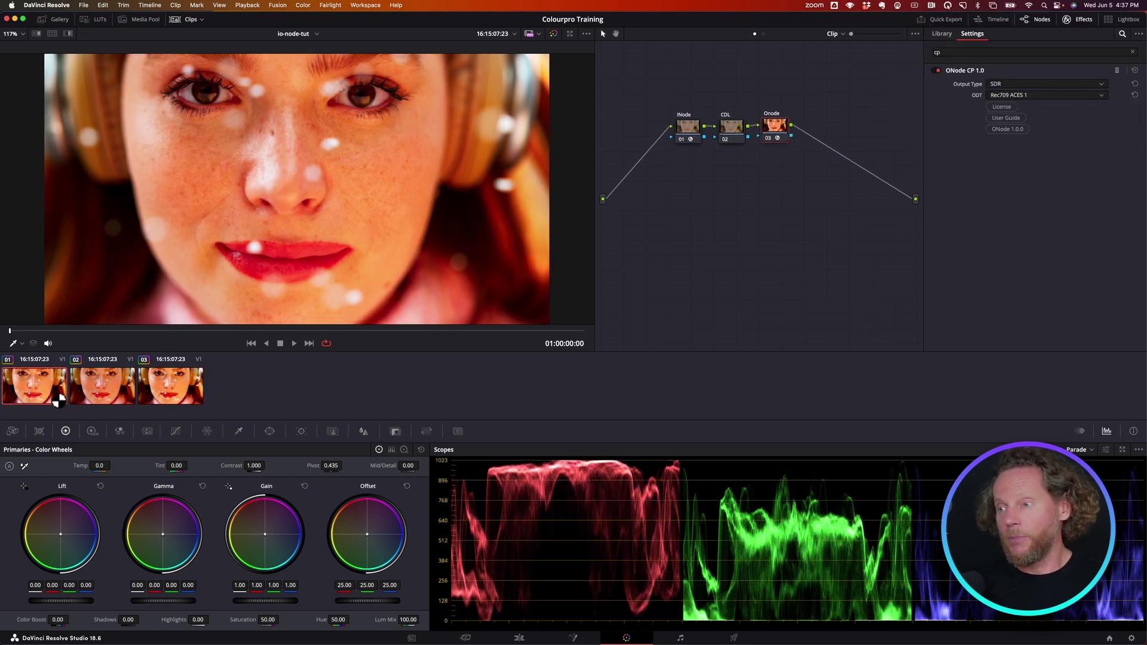
click(175, 399)
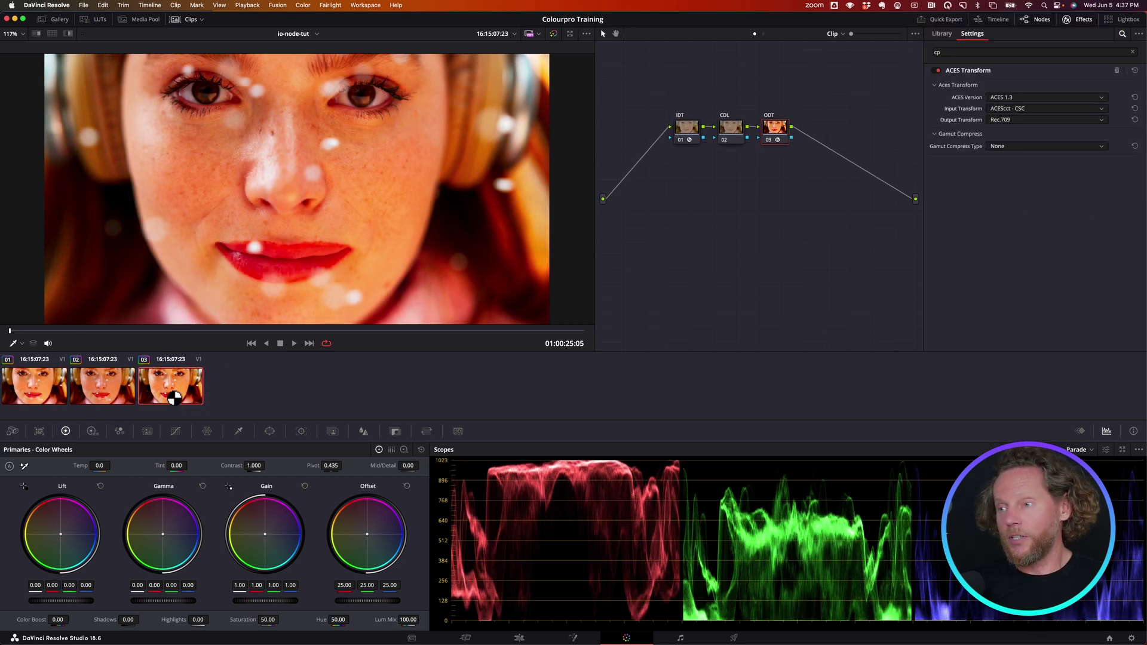
click(1007, 150)
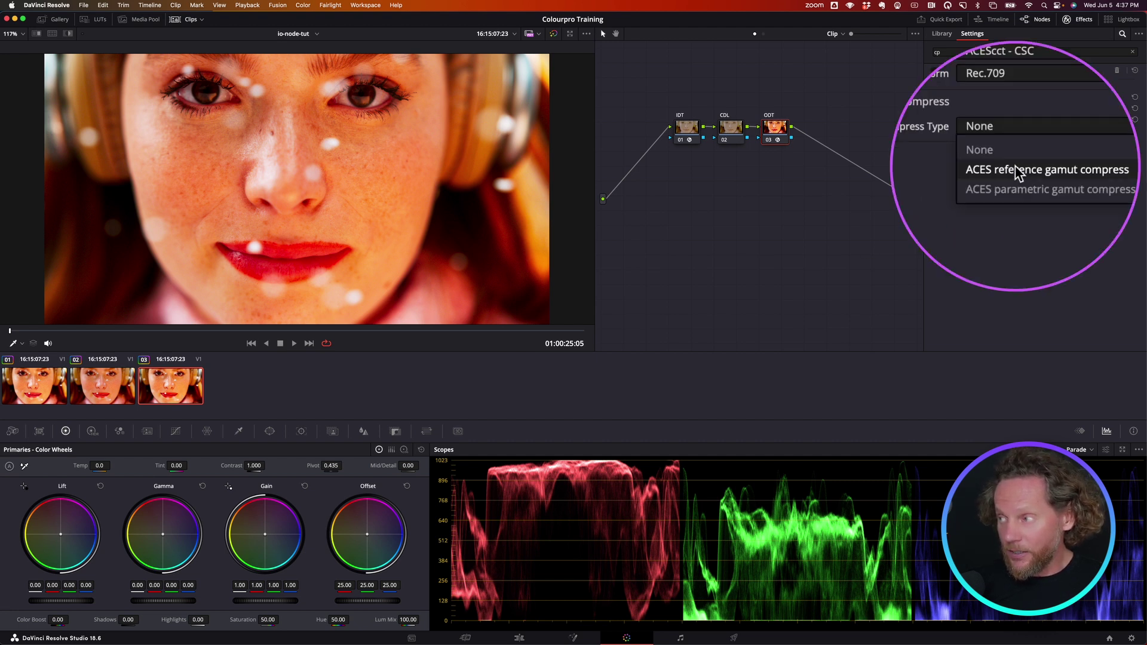
click(1016, 168)
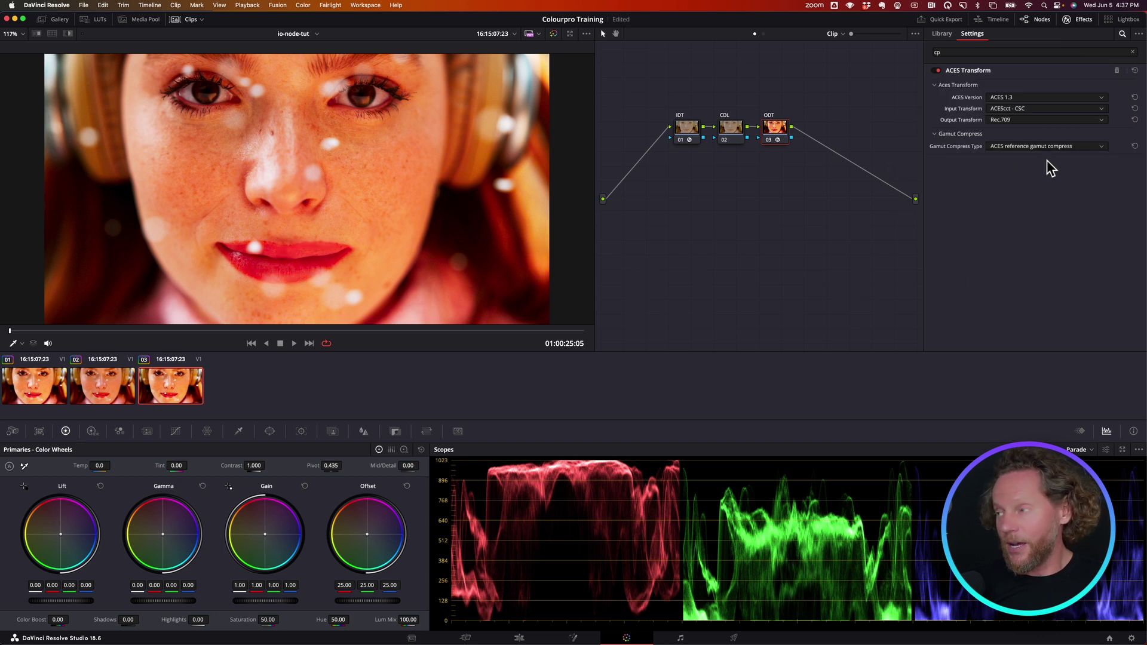
Step: Flip between clips 01 and 03 to compare the grades, ending on clip 01
click(21, 394)
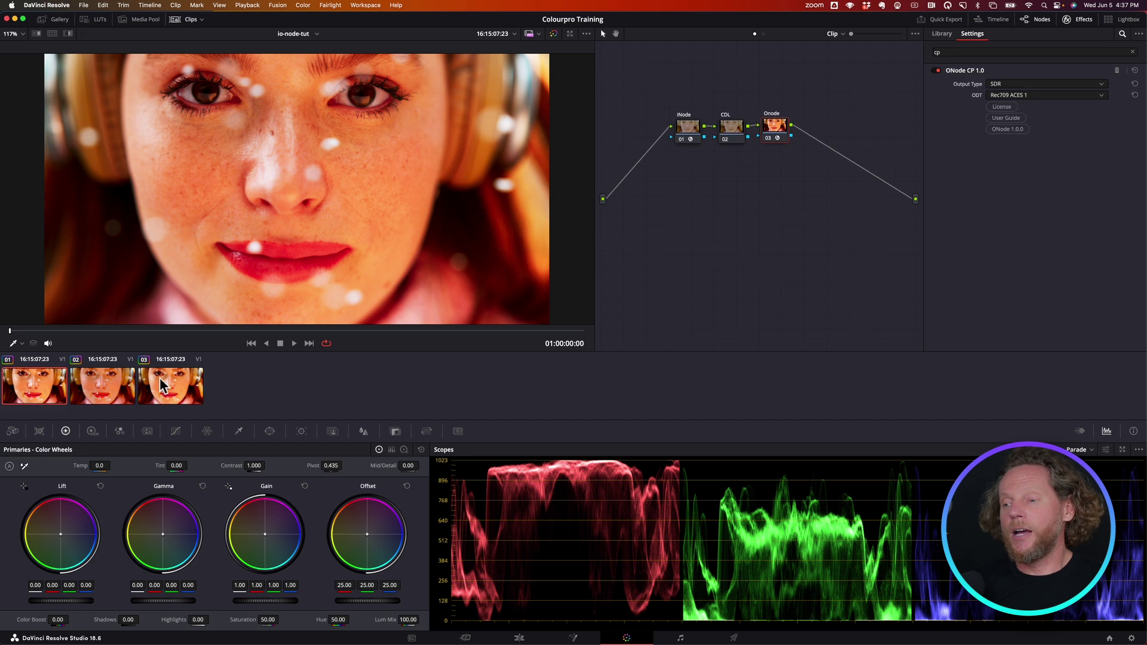
click(159, 377)
click(41, 386)
click(160, 385)
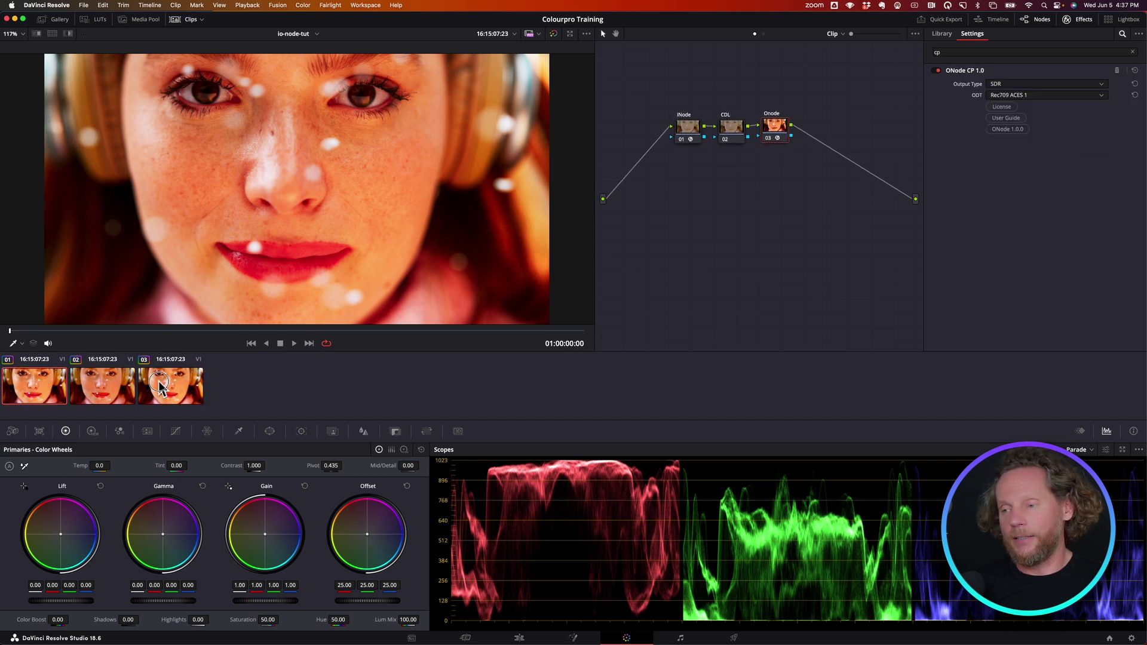
click(39, 388)
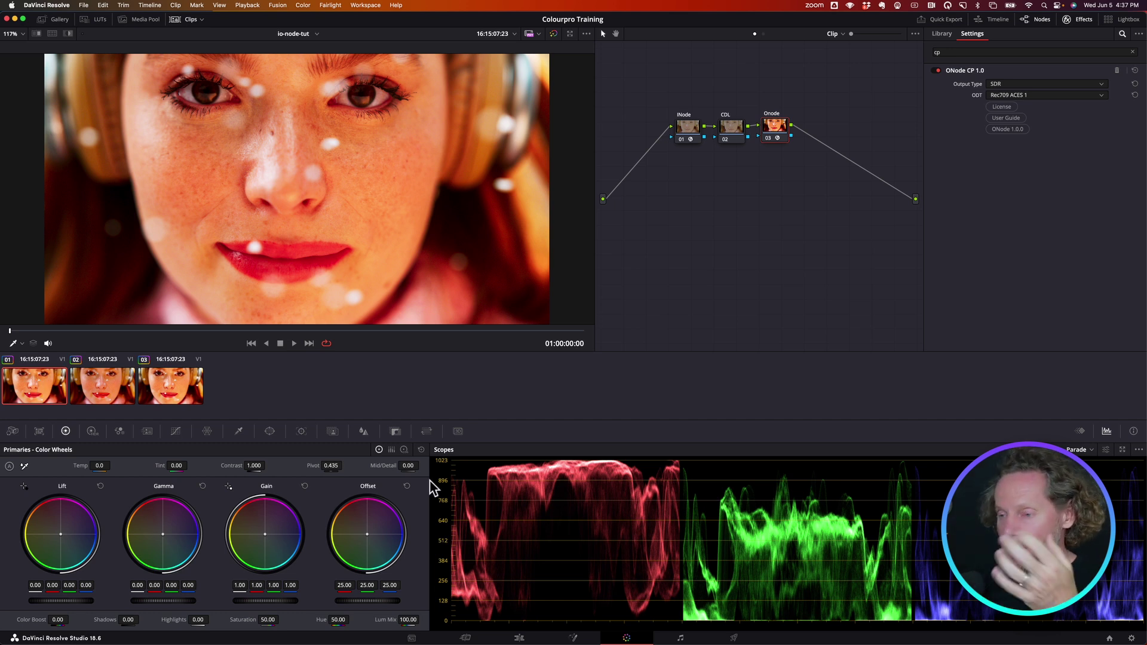
Step: Try the Rec709 ACES 2 ODT on clip 01's ONode, then settle on Rec709 JP LowCon
click(1019, 95)
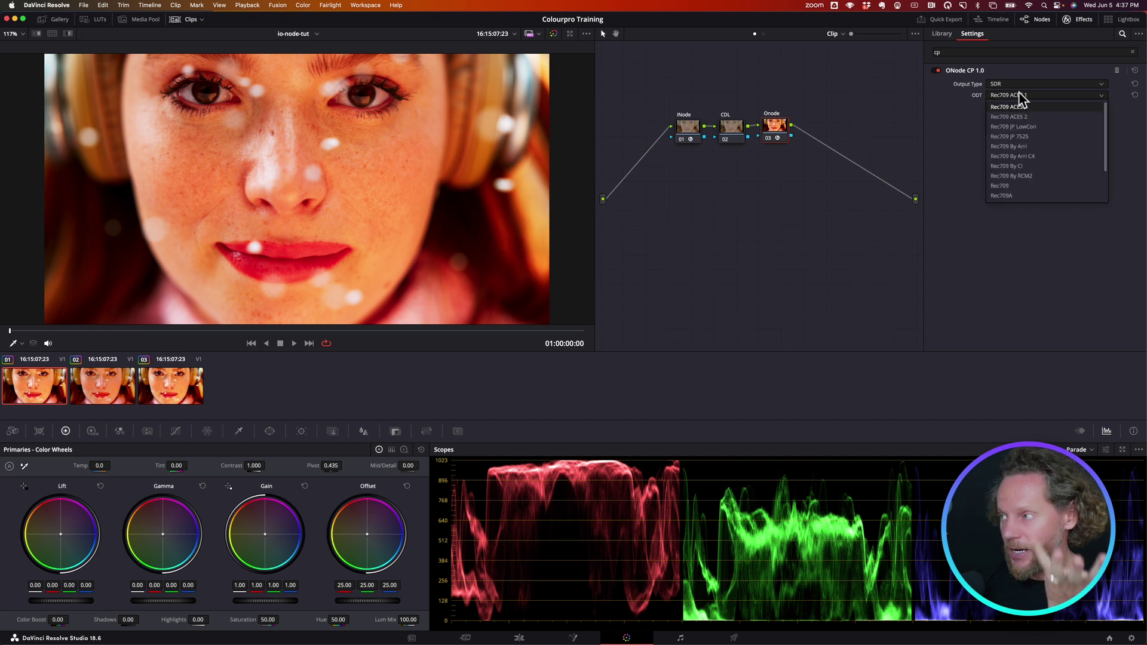
click(1016, 117)
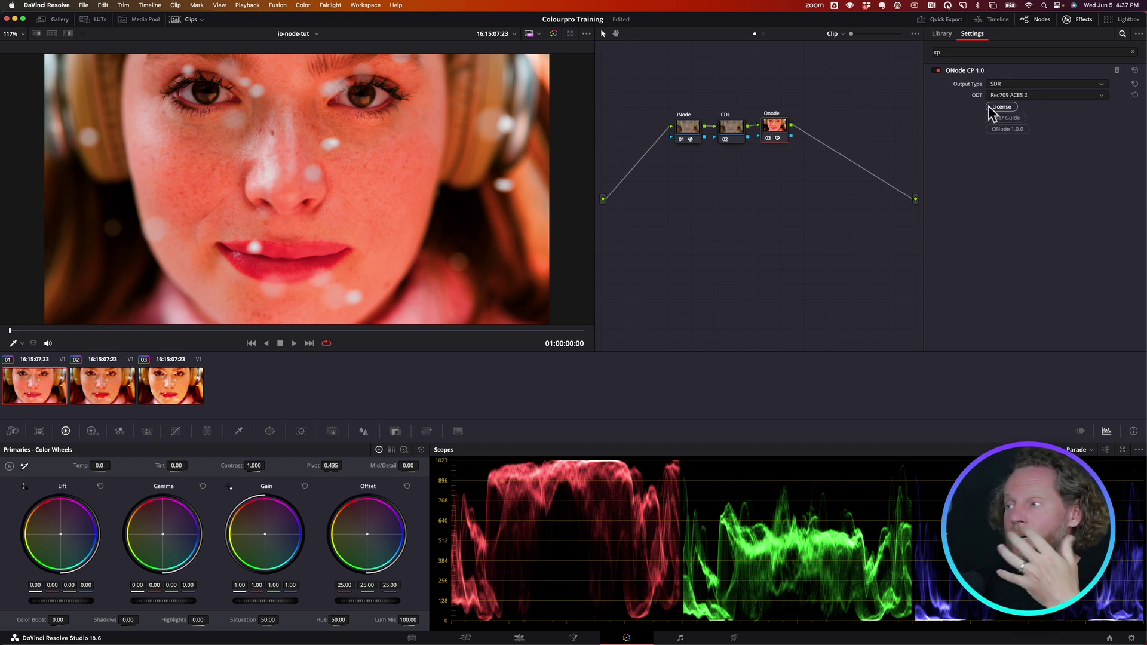
click(1009, 95)
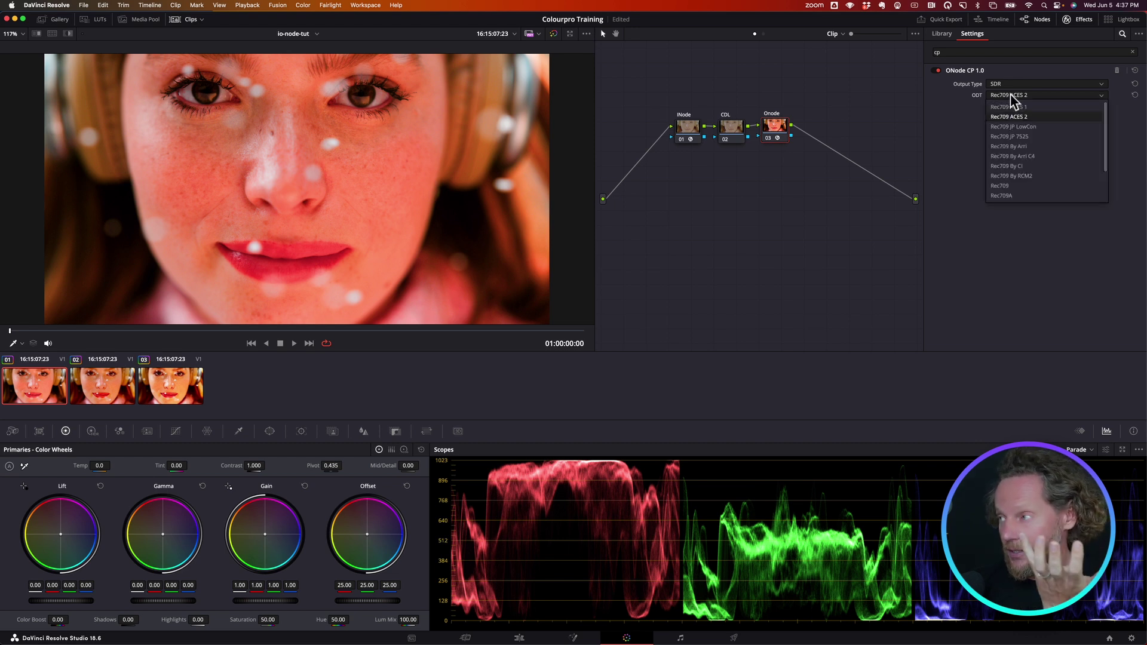
click(1014, 126)
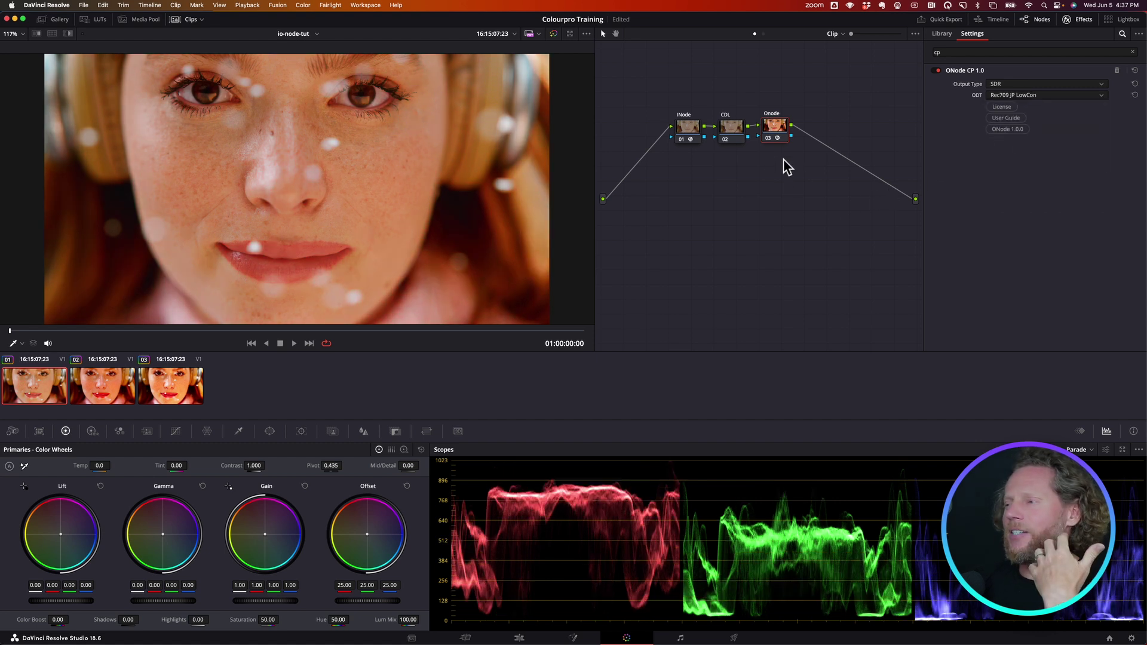
click(731, 128)
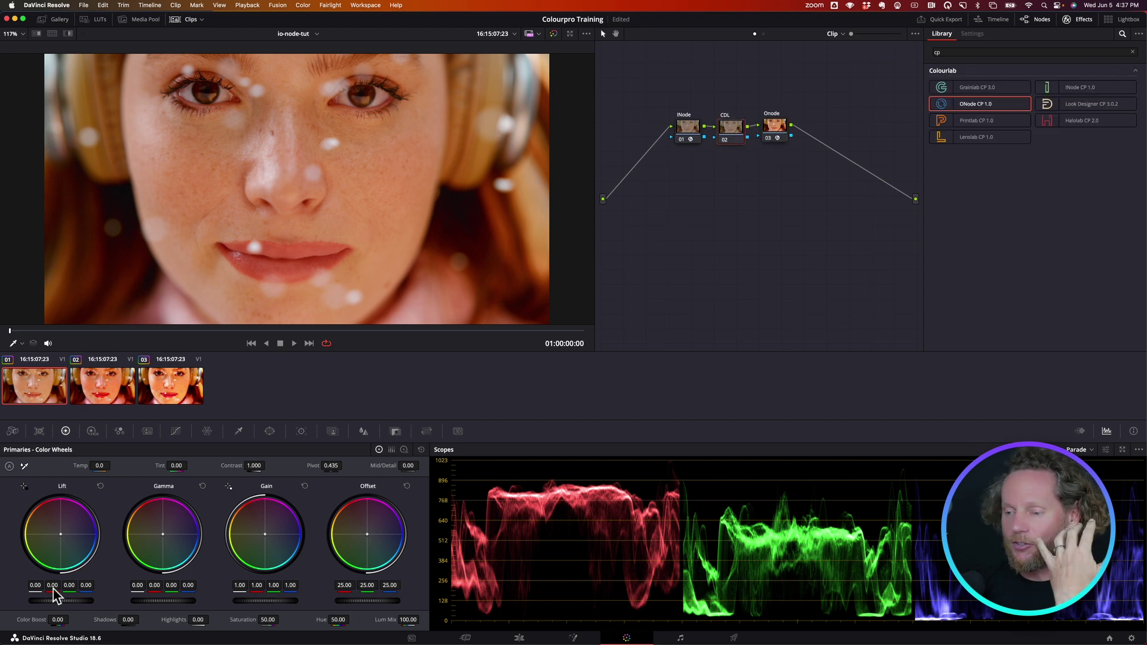
Step: Set the CDL master wheels to lift -0.04, gamma 0.01 and gain 1.06
drag(63, 603, 37, 603)
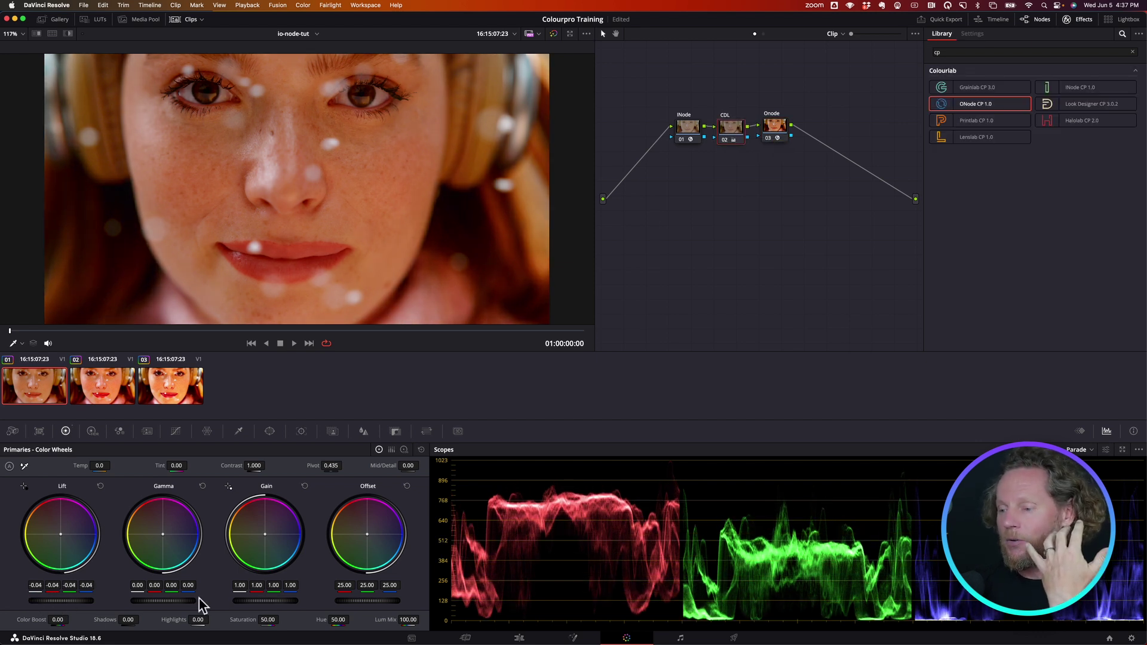
drag(276, 601, 304, 606)
drag(154, 602, 166, 602)
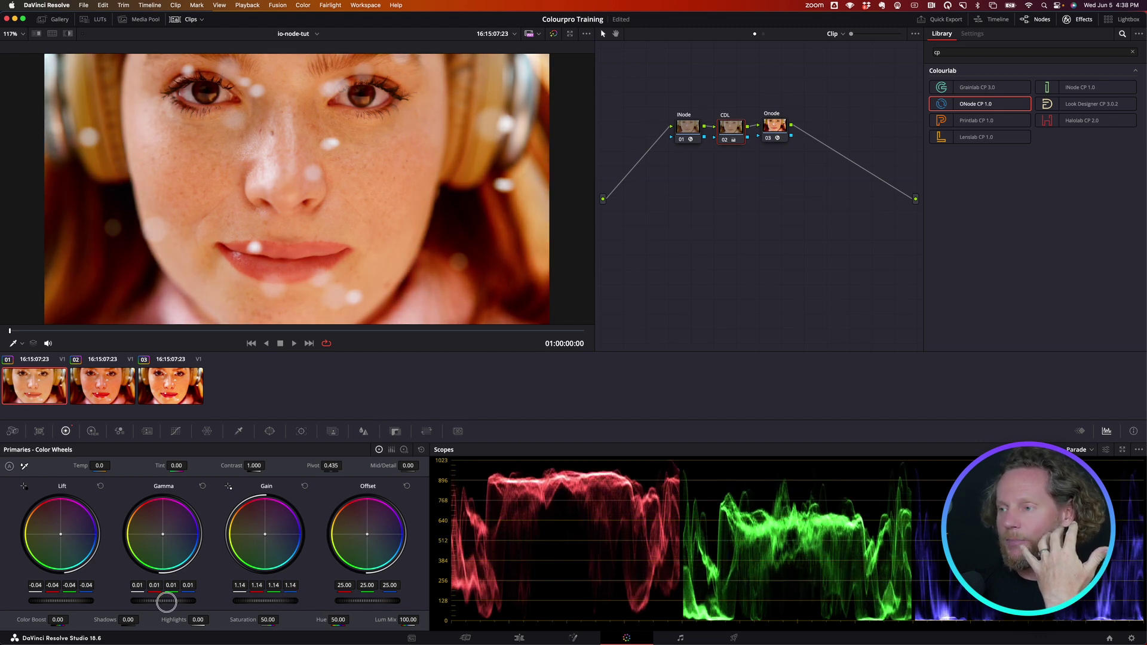
drag(276, 601, 246, 601)
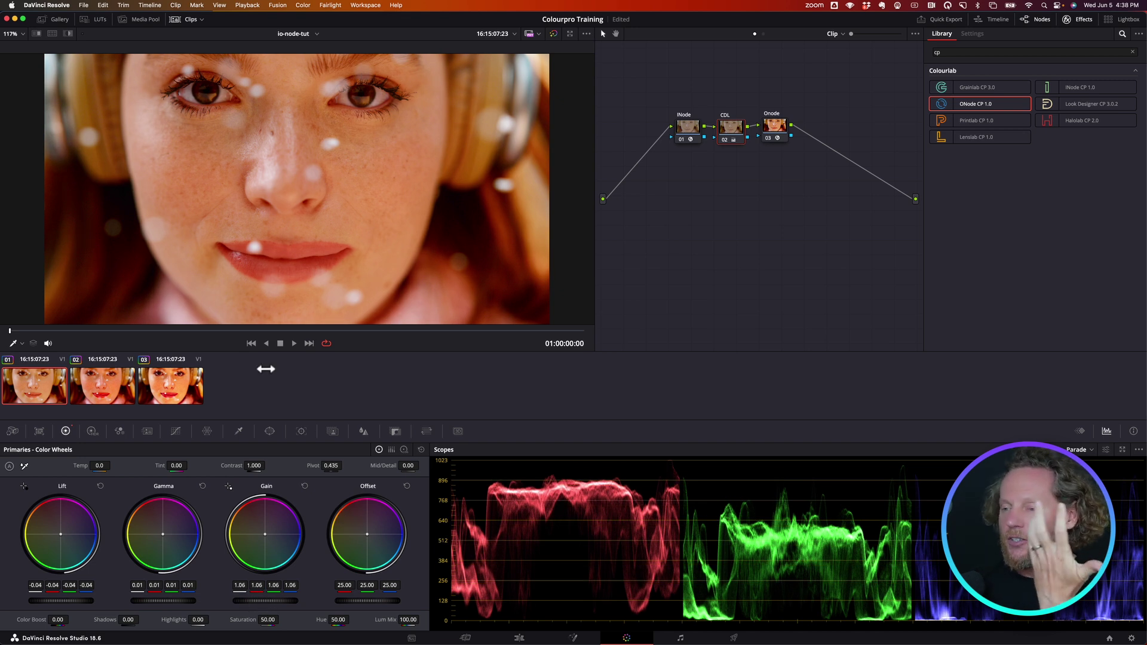
Step: Reset the node grade on clip 01's CDL node
click(173, 382)
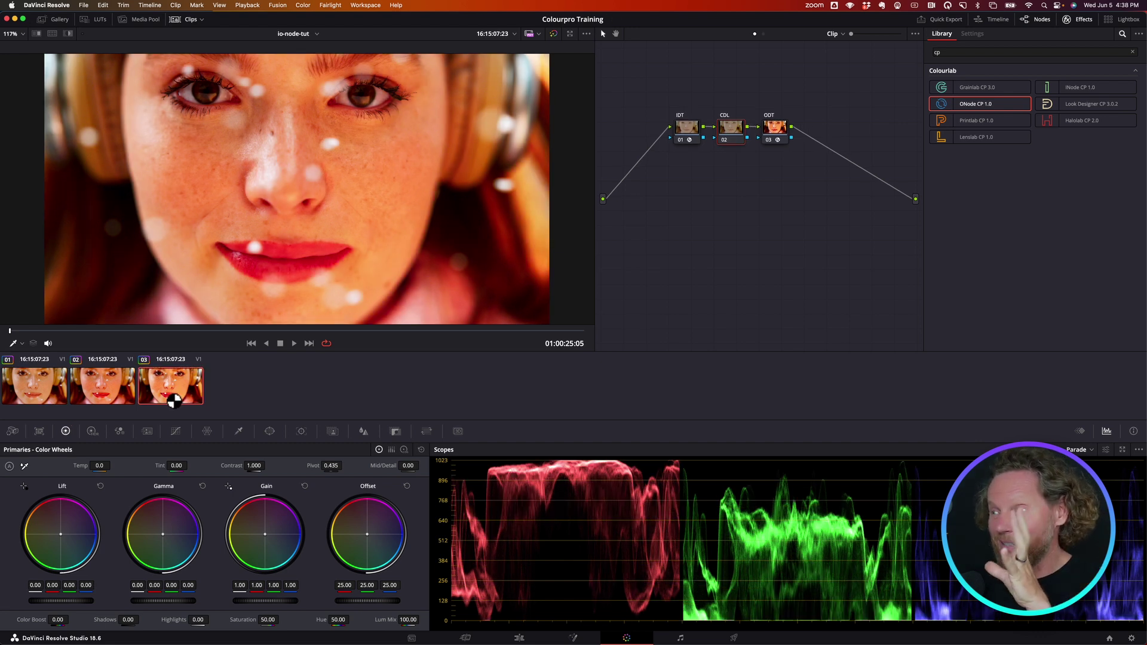
click(35, 389)
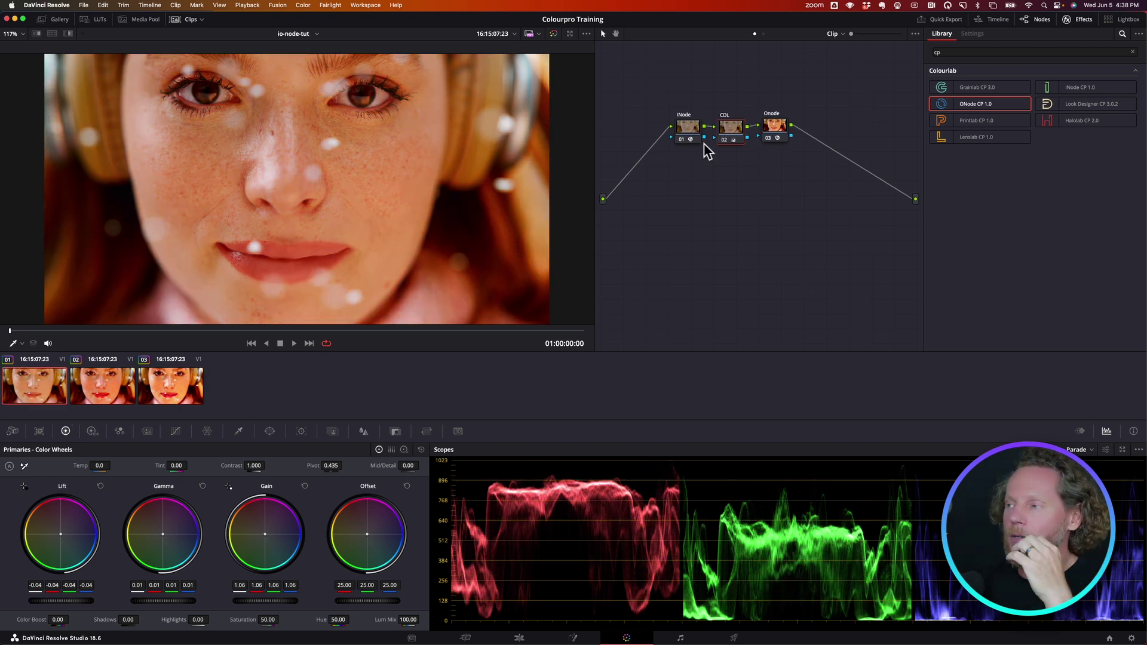
right_click(732, 136)
click(736, 139)
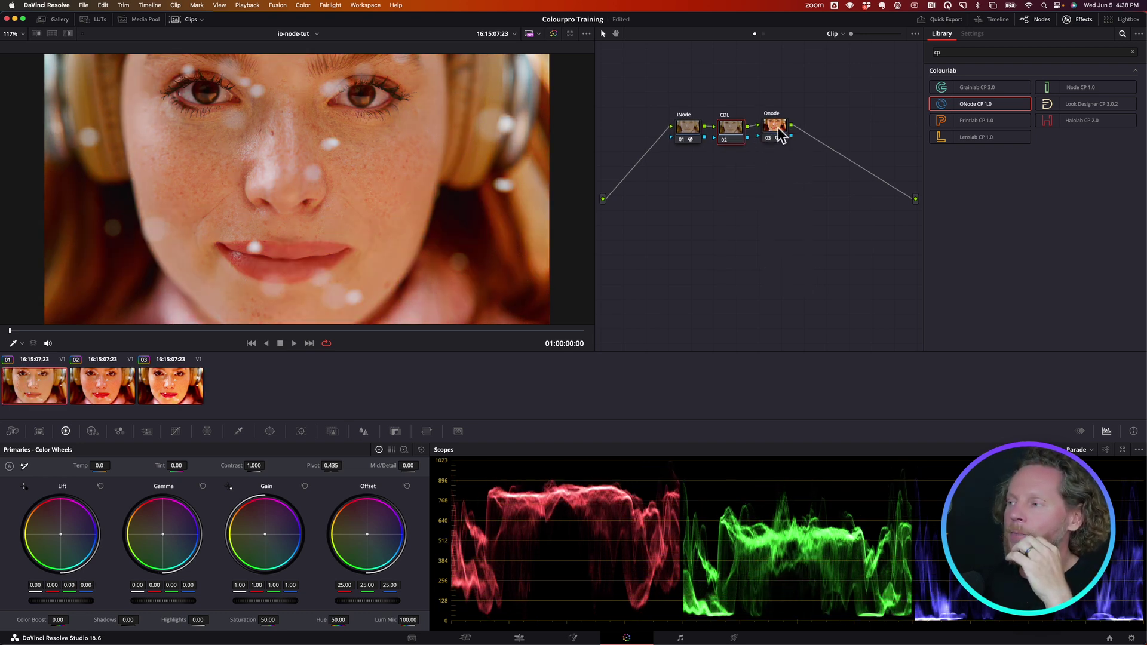
Step: Set clip 01's ONode output transform to Rec709 JP 7525
click(775, 125)
click(1037, 95)
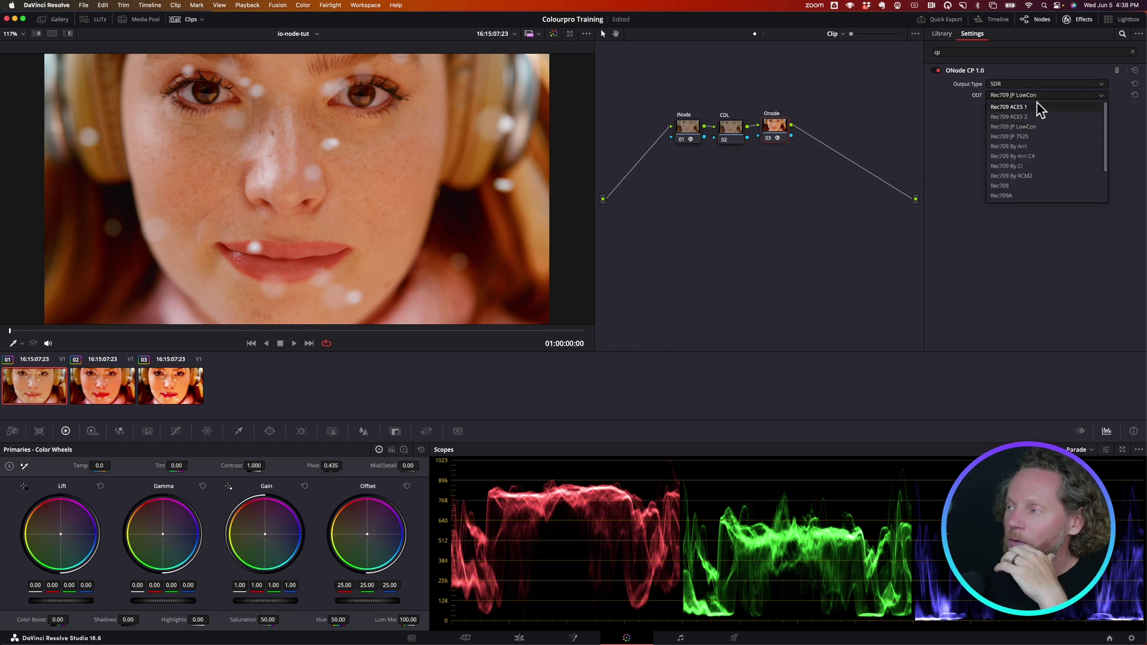
click(1024, 137)
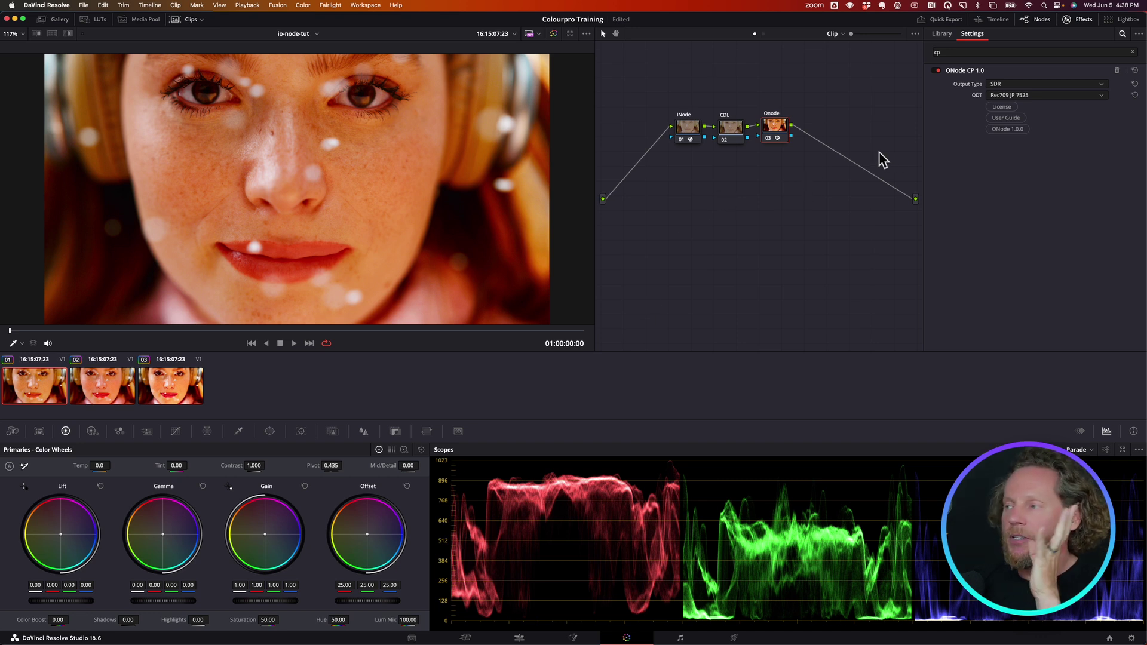
click(1023, 94)
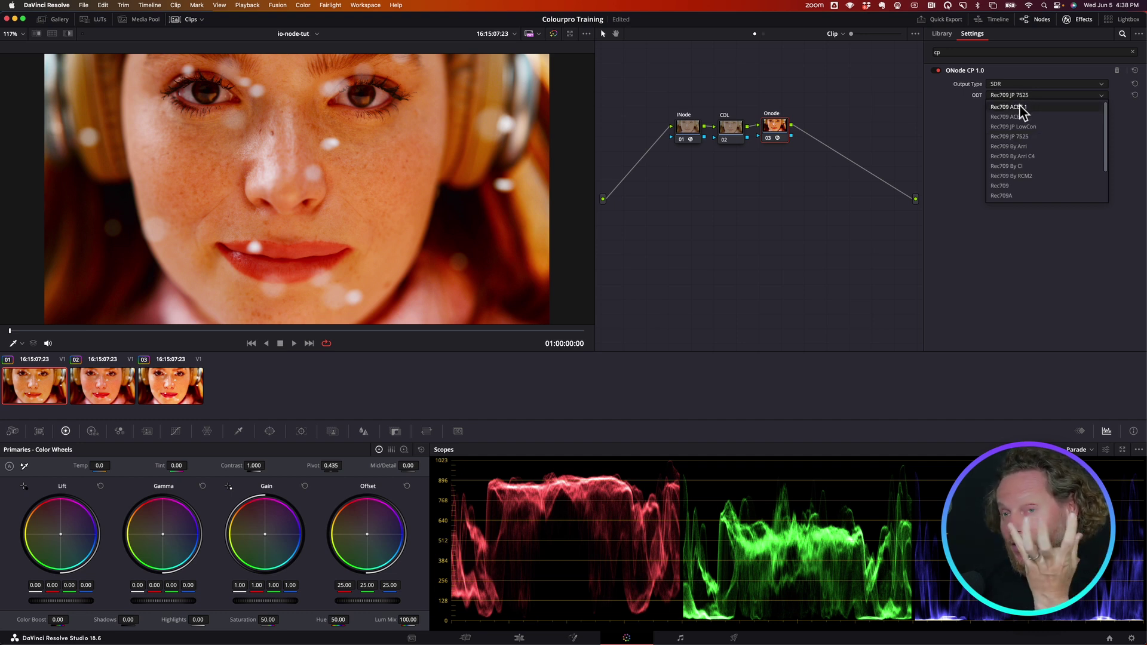
Step: Compare the ONode ODT as Rec709 By Arri, Rec709 By Arri C4 and Rec709 By CI
click(1023, 146)
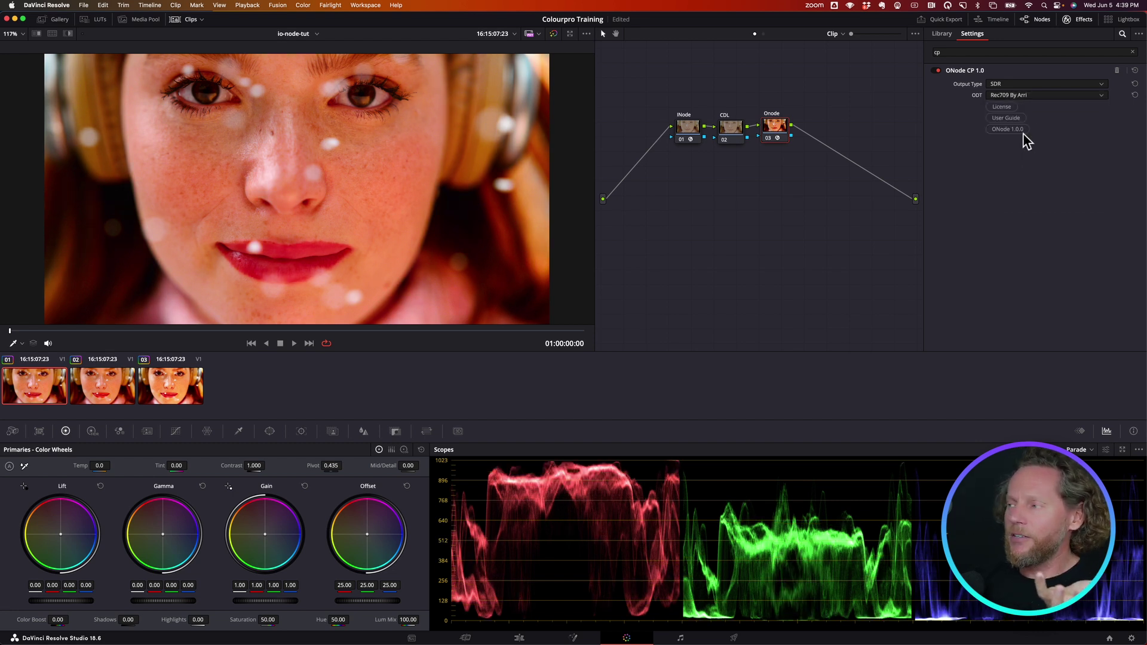
click(1023, 95)
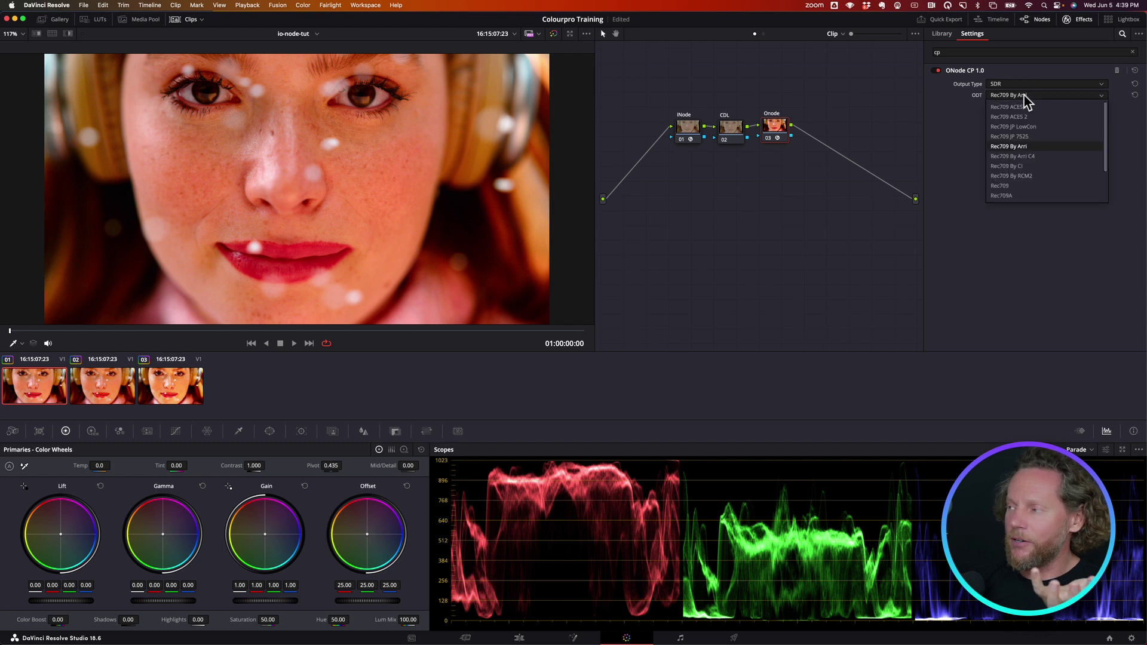
click(1026, 156)
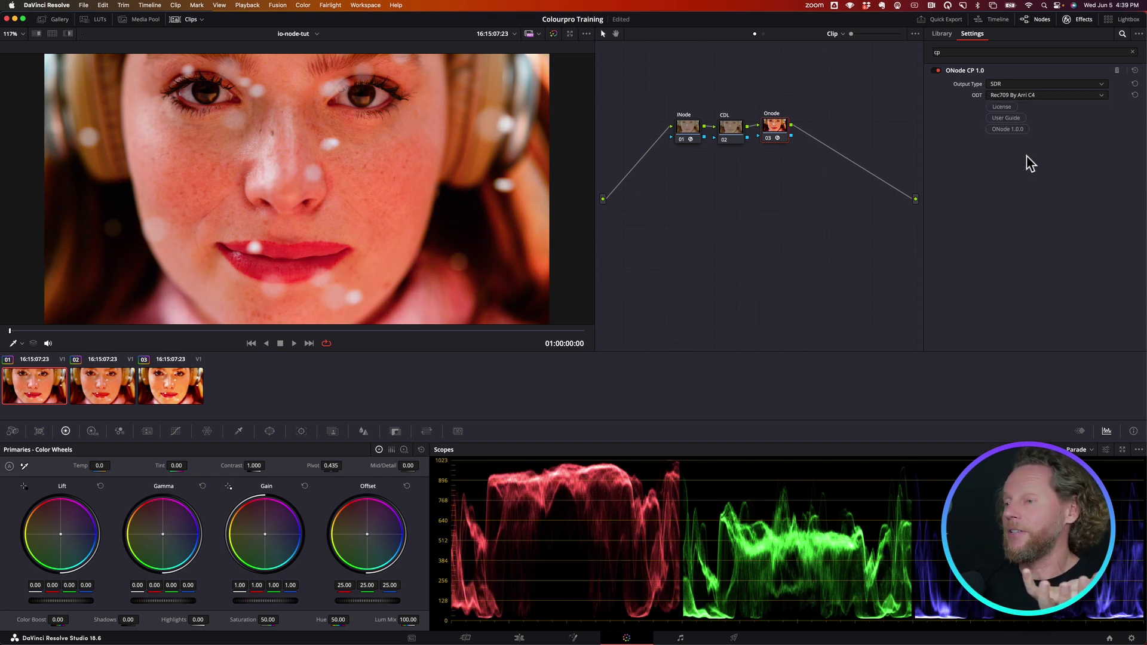
click(1002, 97)
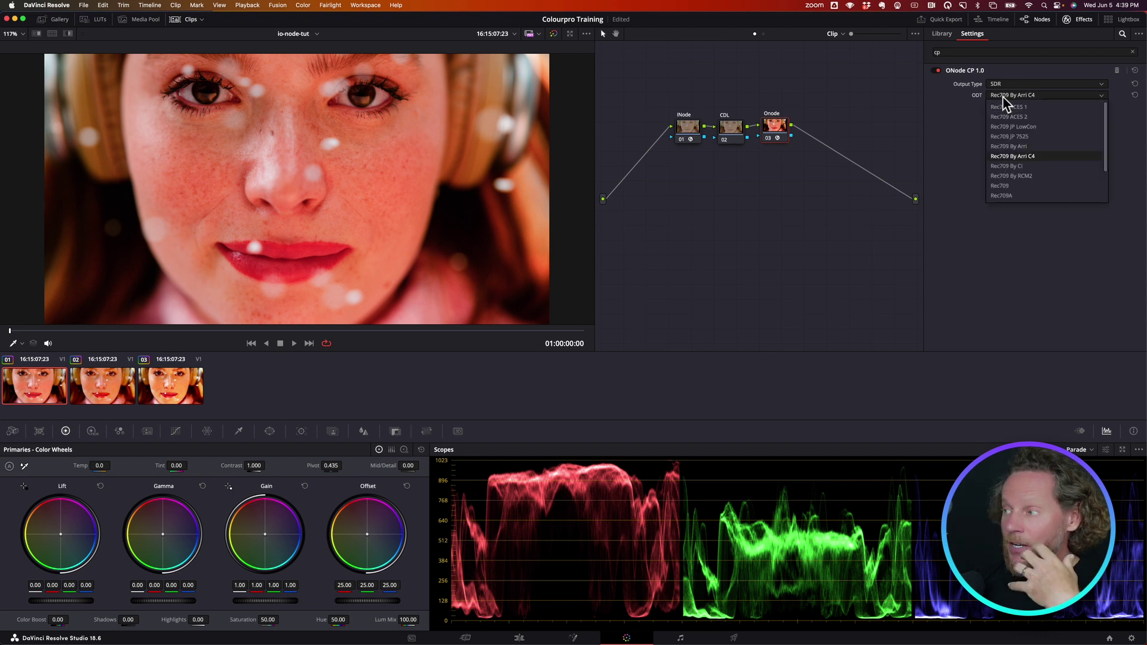
click(1015, 167)
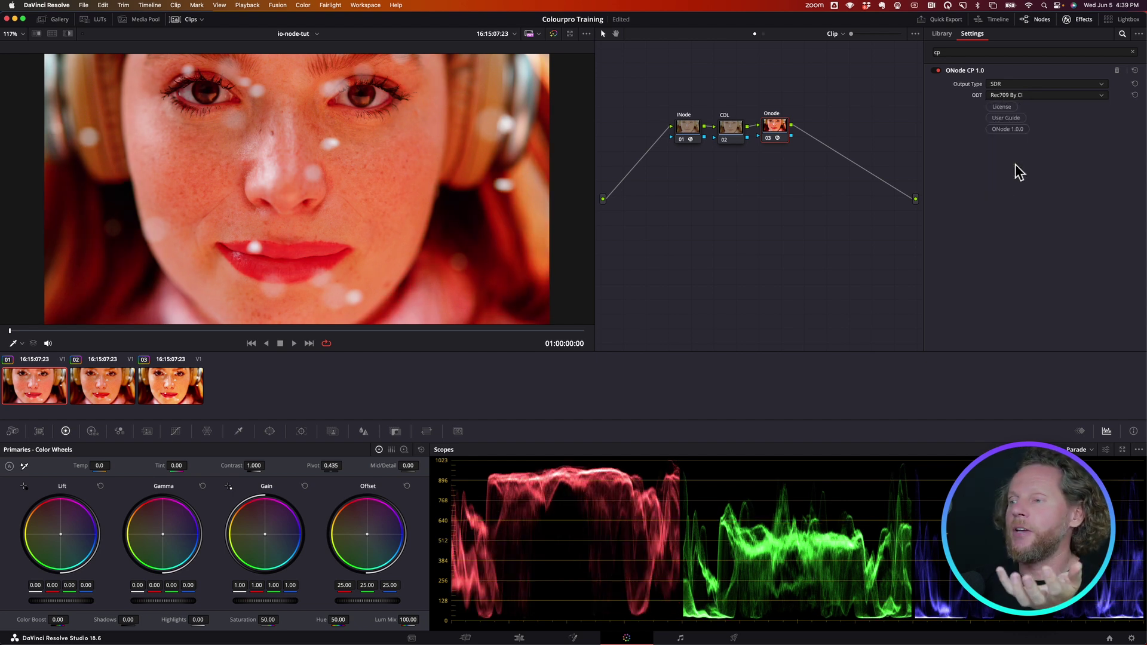
click(1016, 96)
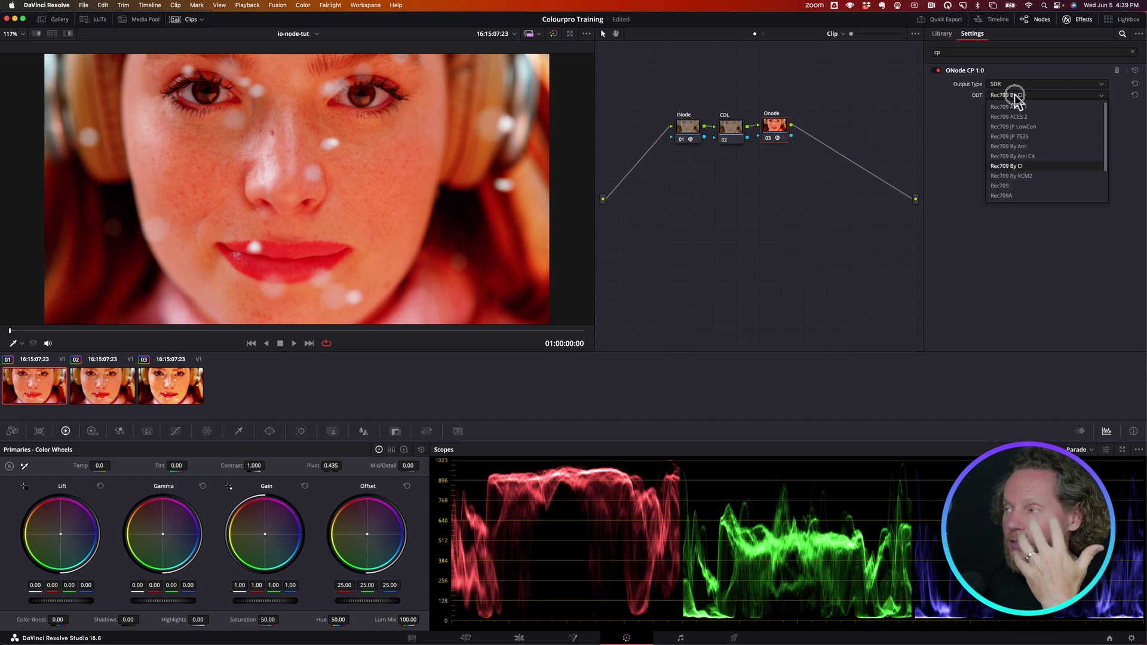
Step: Set the ODT to plain Rec709, then Rec709A, and browse the P3D65, Rec2020 and sRGB options
click(1003, 186)
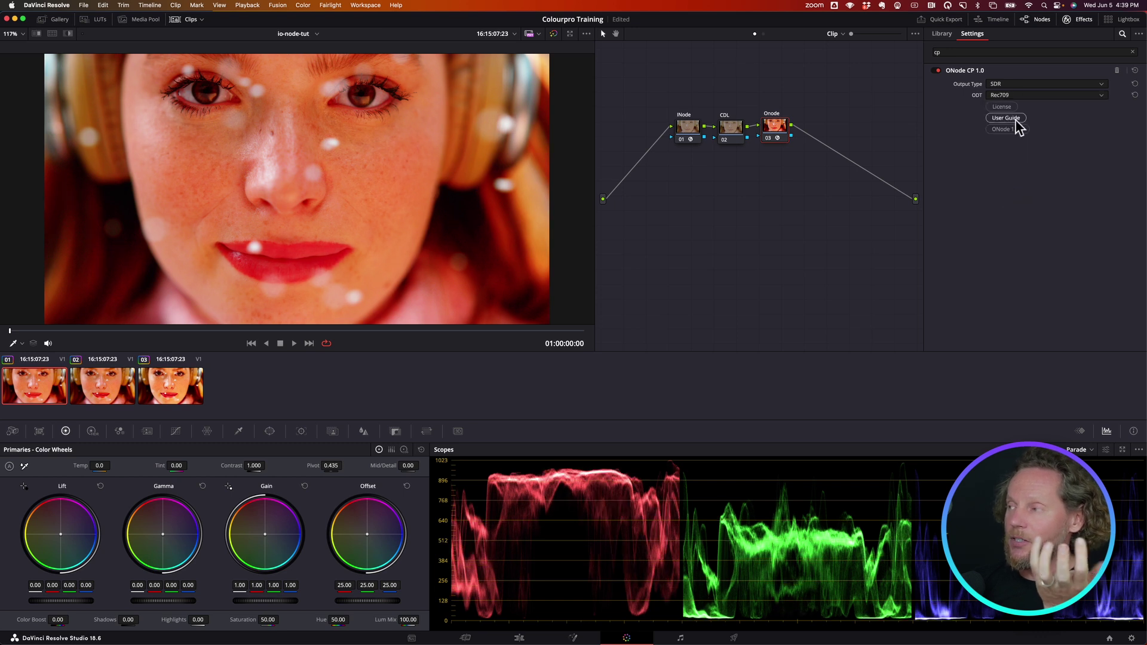
click(1012, 93)
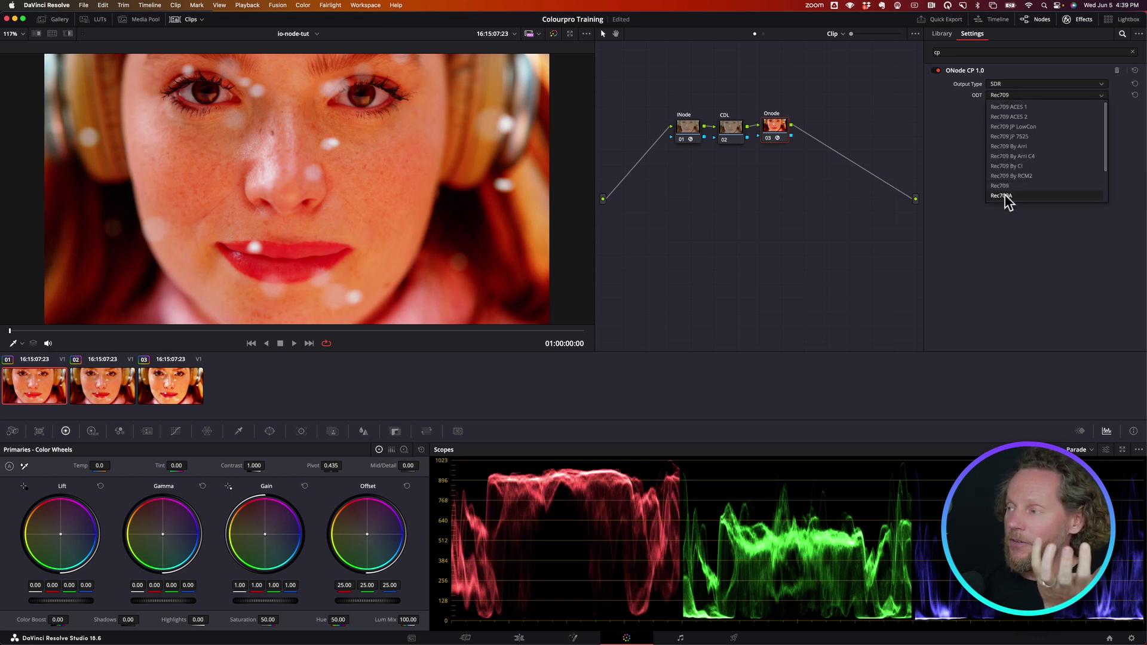
click(1004, 196)
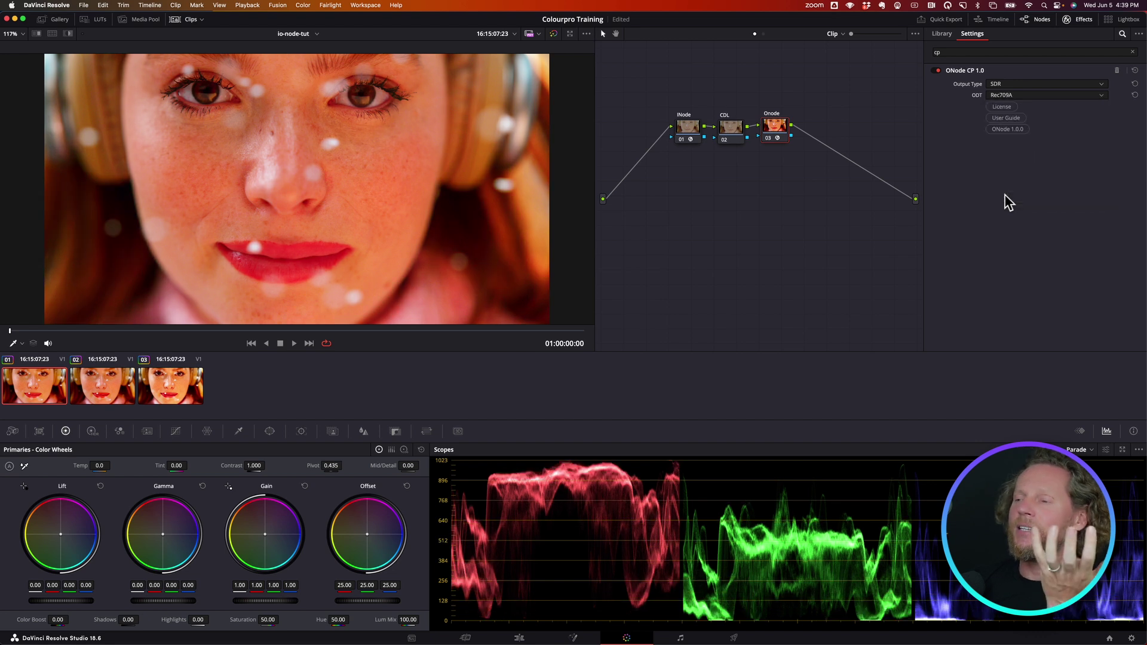
click(1014, 96)
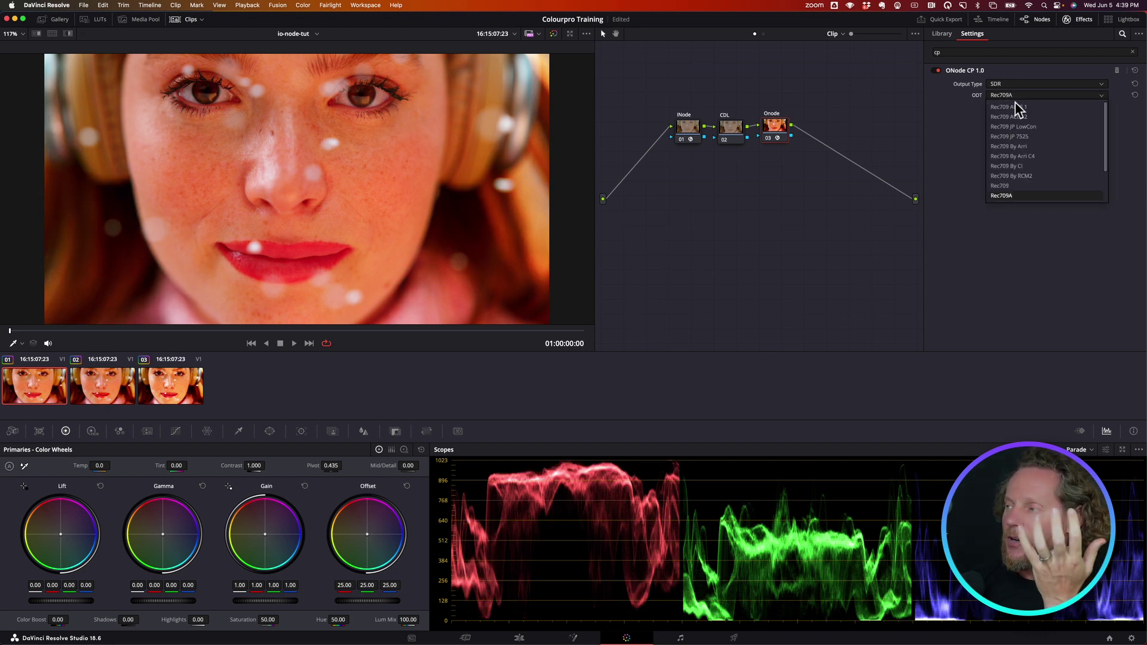
scroll(1063, 188, down, 4)
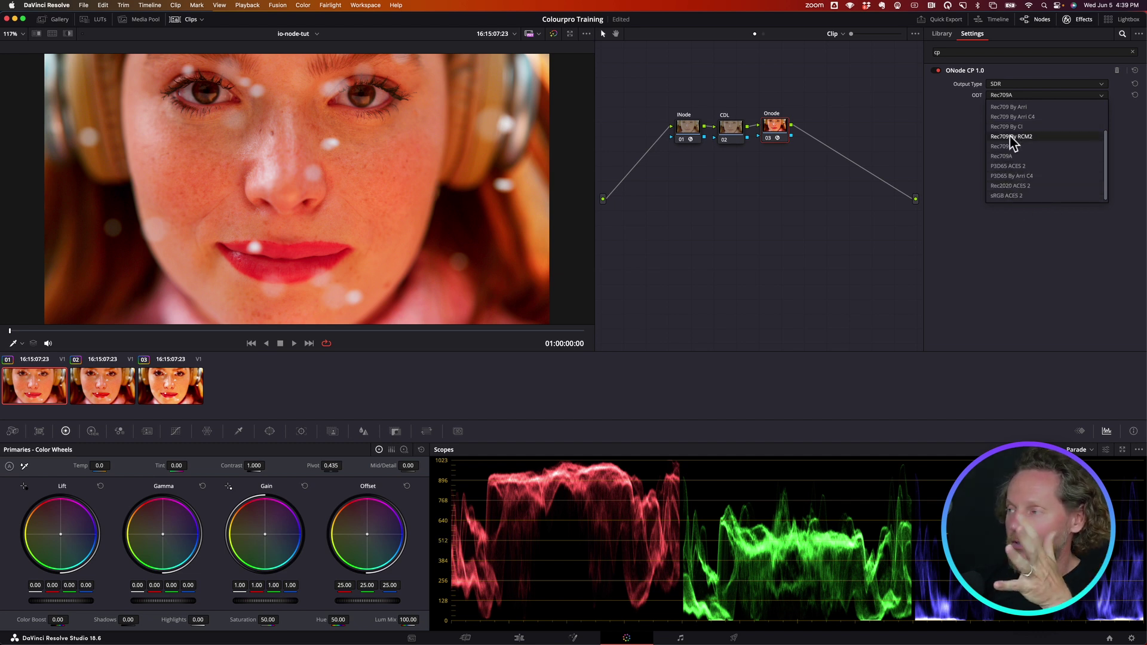
scroll(1014, 139, up, 5)
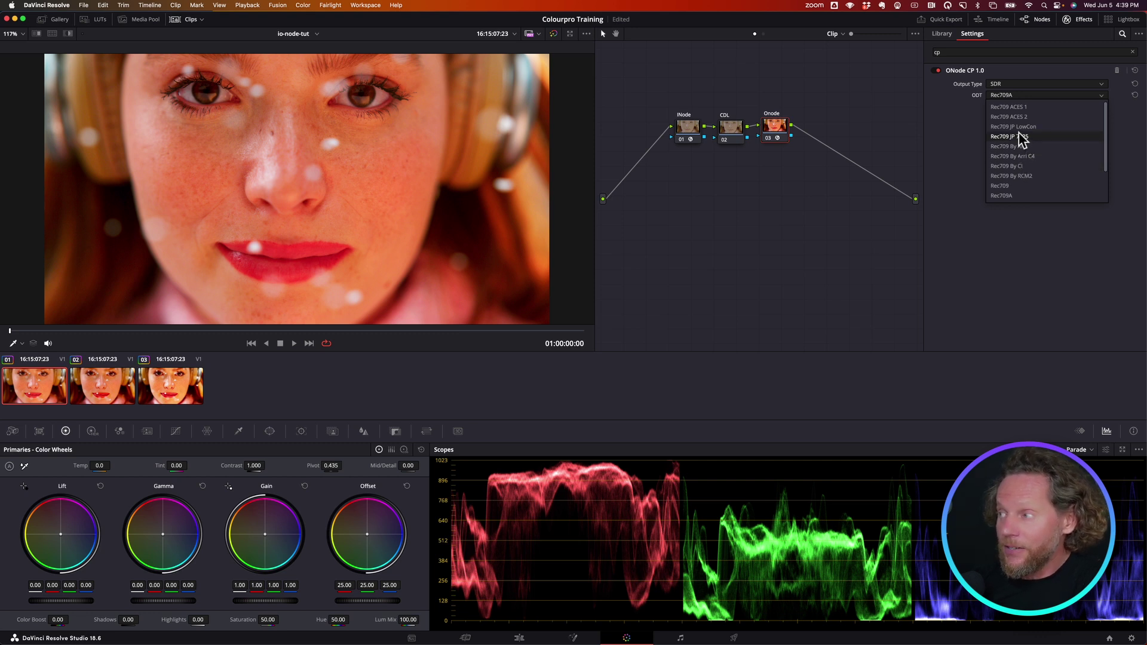
Step: Switch the ONode output transform from Rec709A back to Rec709 JP 7525
click(1019, 136)
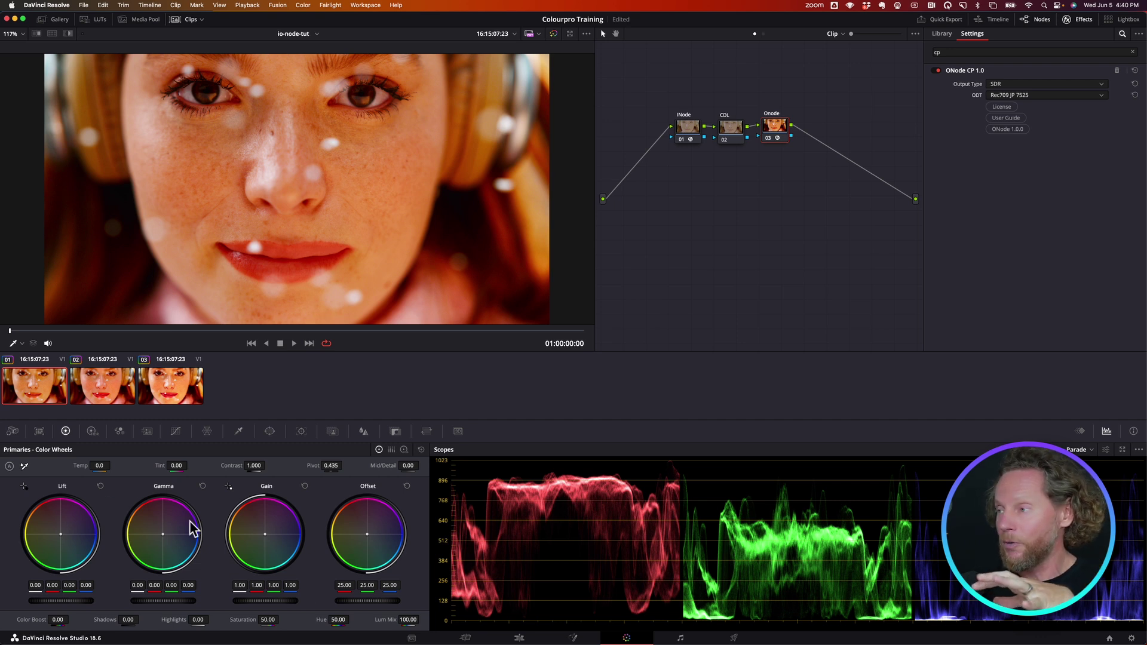
Step: On the CDL node, keep lift at 0.00, set gamma 0.01 and gain 1.02, then save
click(730, 127)
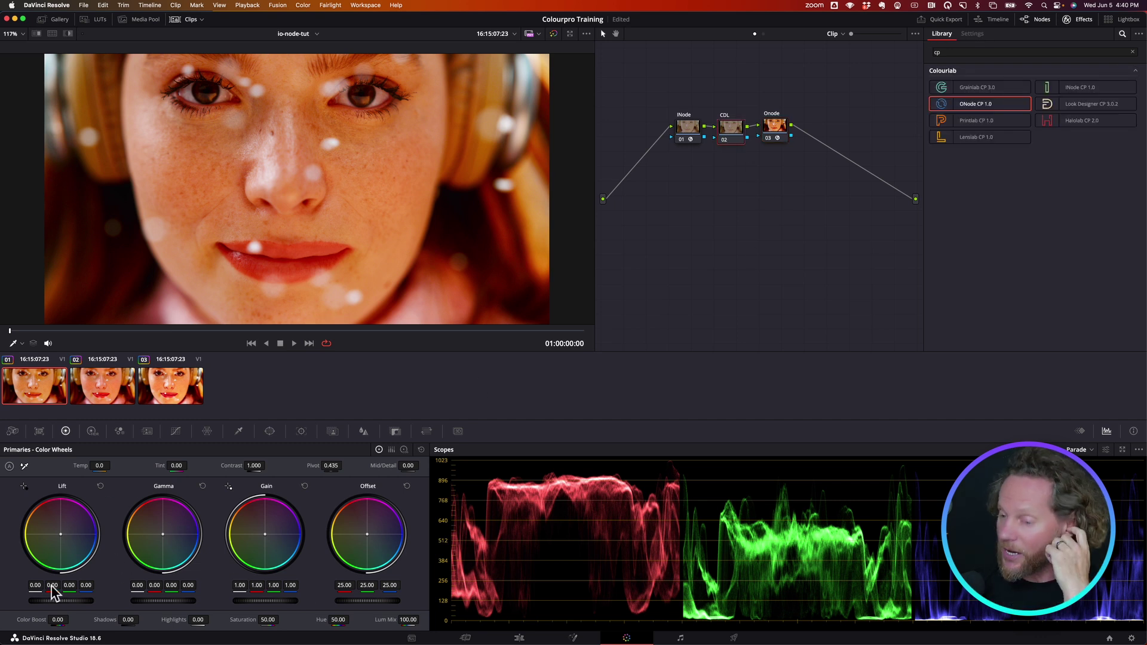
drag(48, 603, 69, 603)
drag(171, 605, 190, 604)
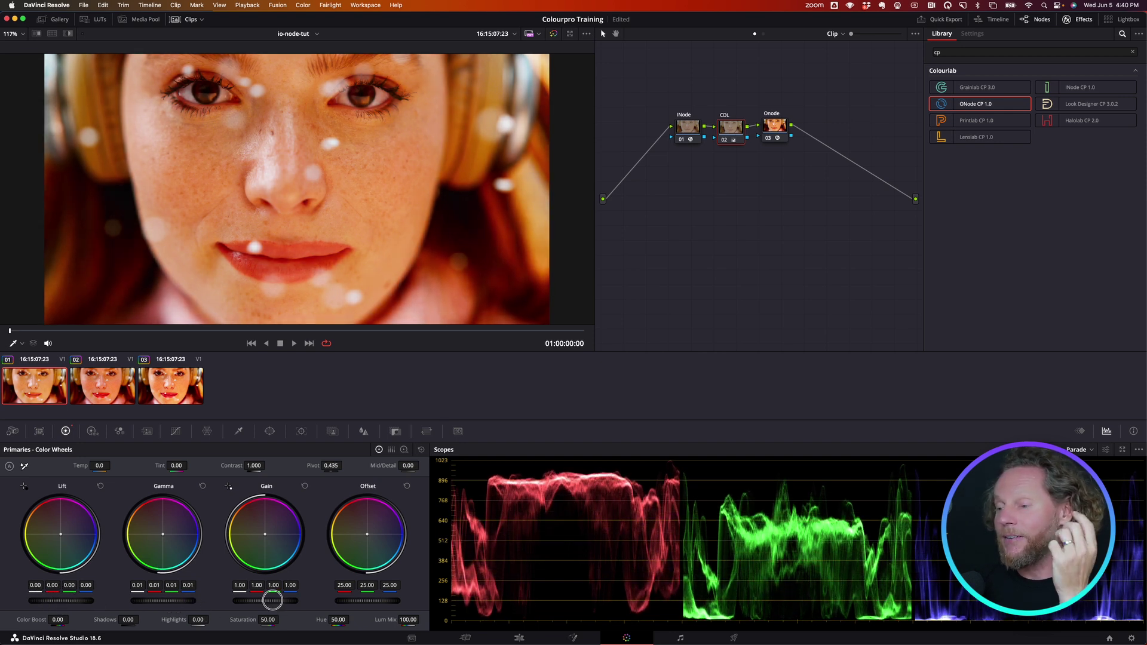
drag(273, 600, 279, 600)
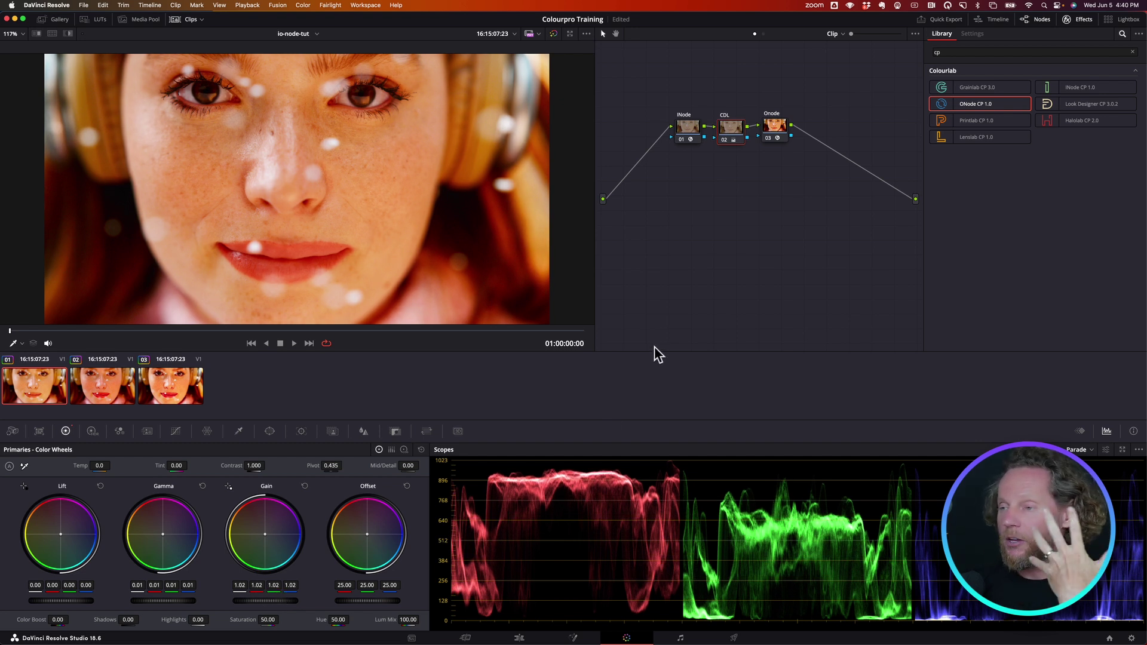
key(super+s)
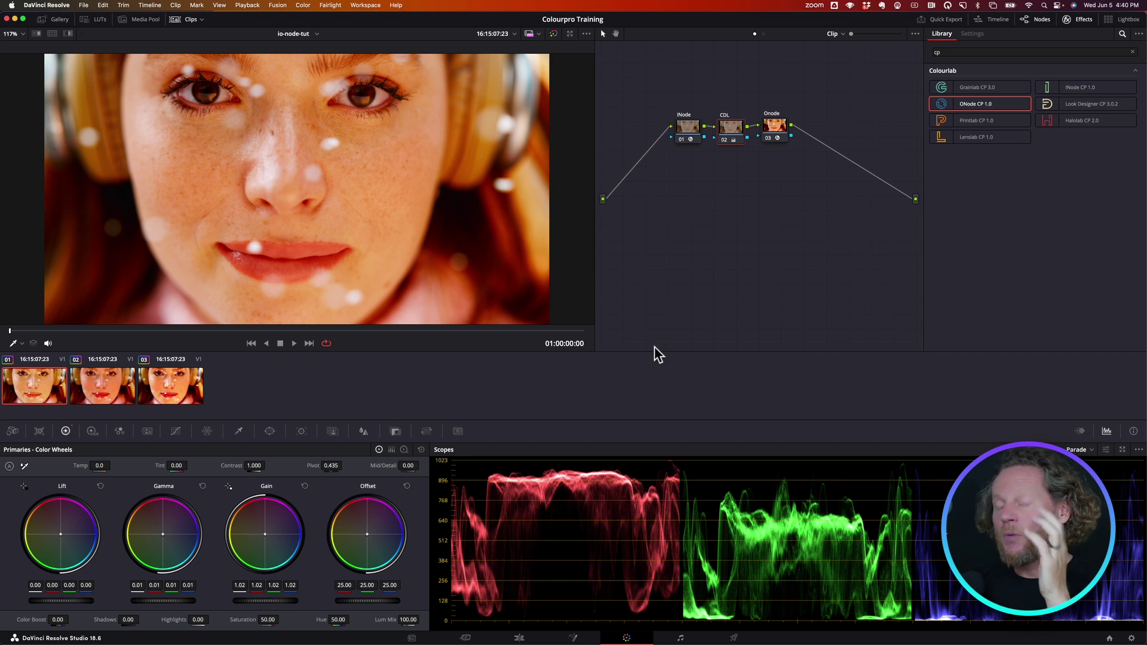